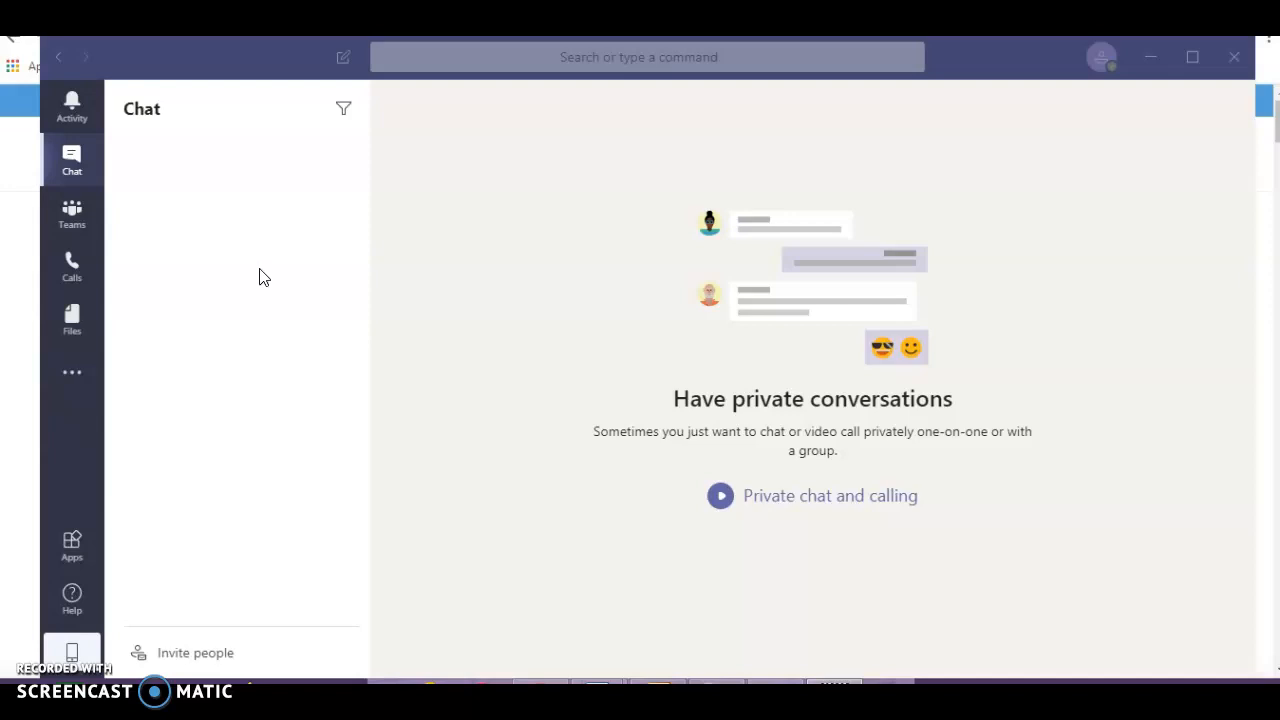
- Switch to the Teams view to reach the MEAC team's General channel
click(77, 225)
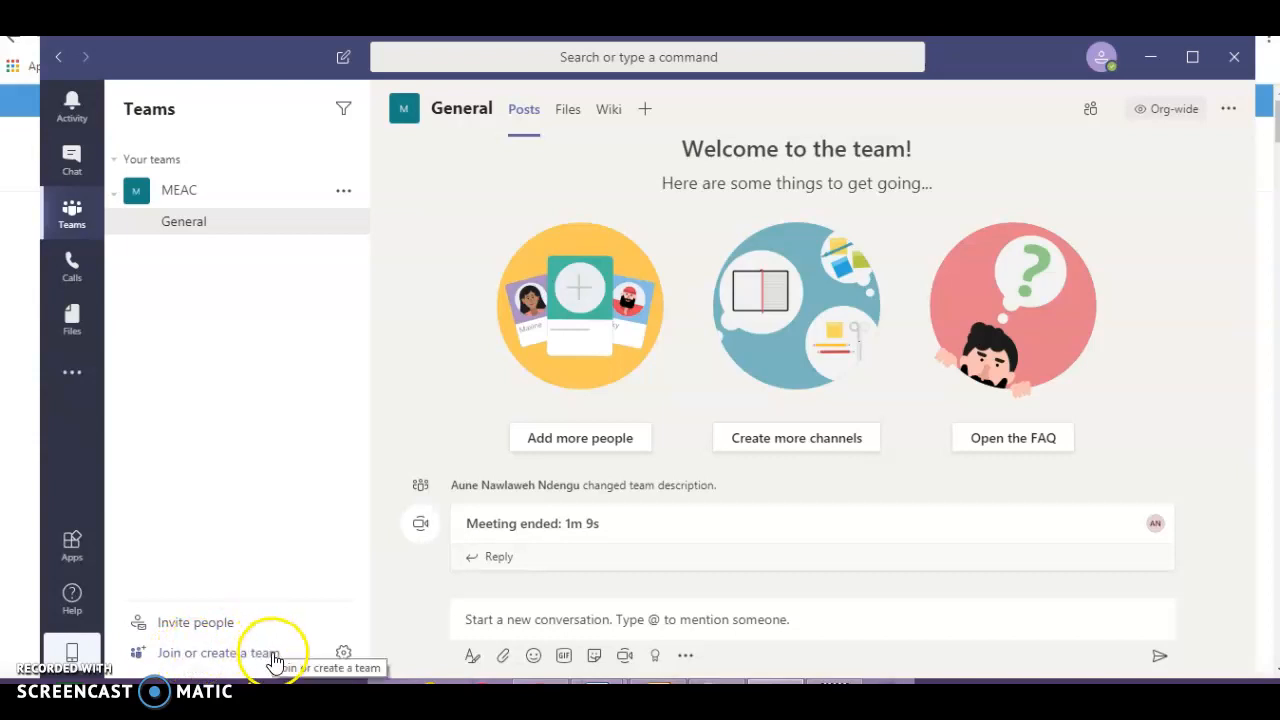
click(344, 655)
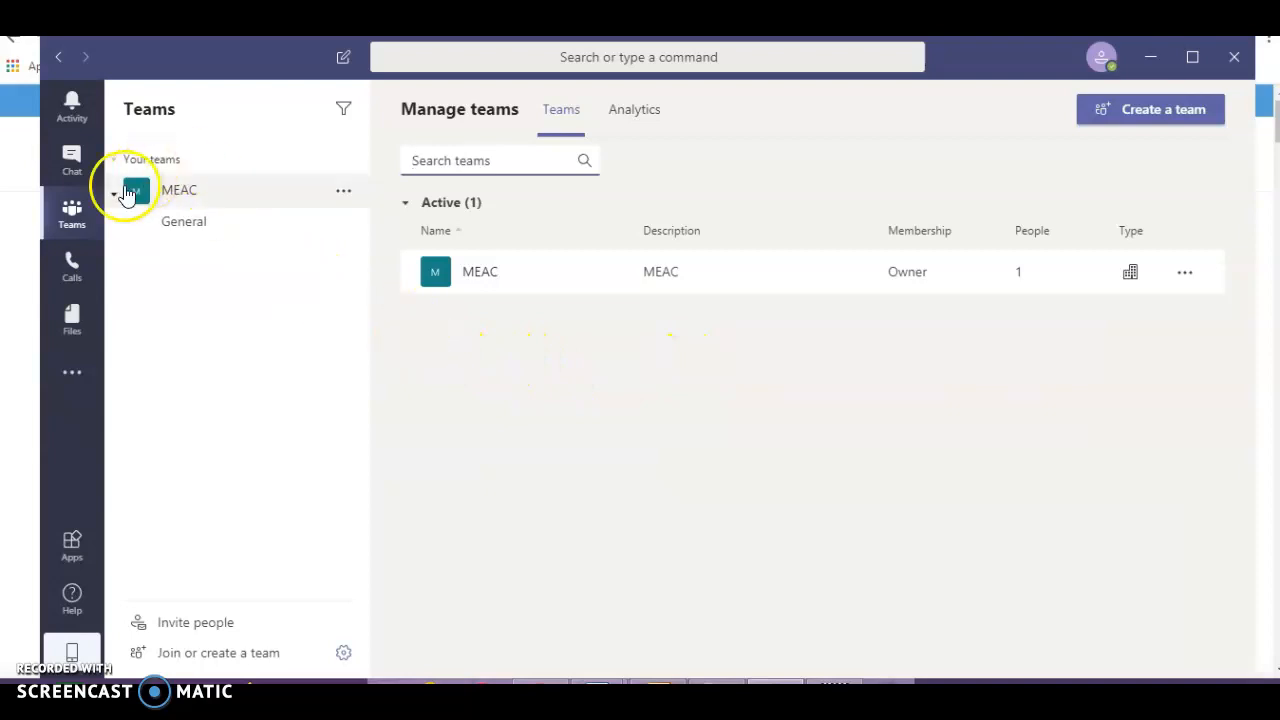
click(178, 230)
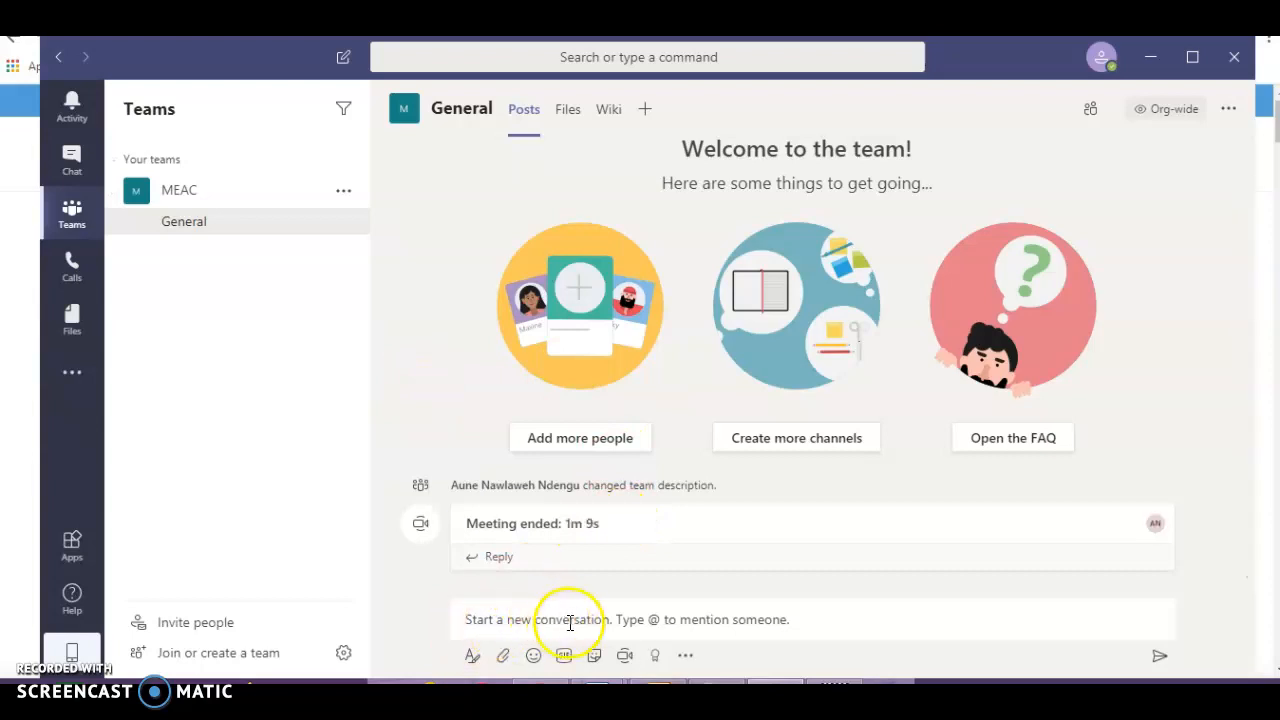
- Type a greeting to a team member in a new General post and expand the formatting editor
click(621, 630)
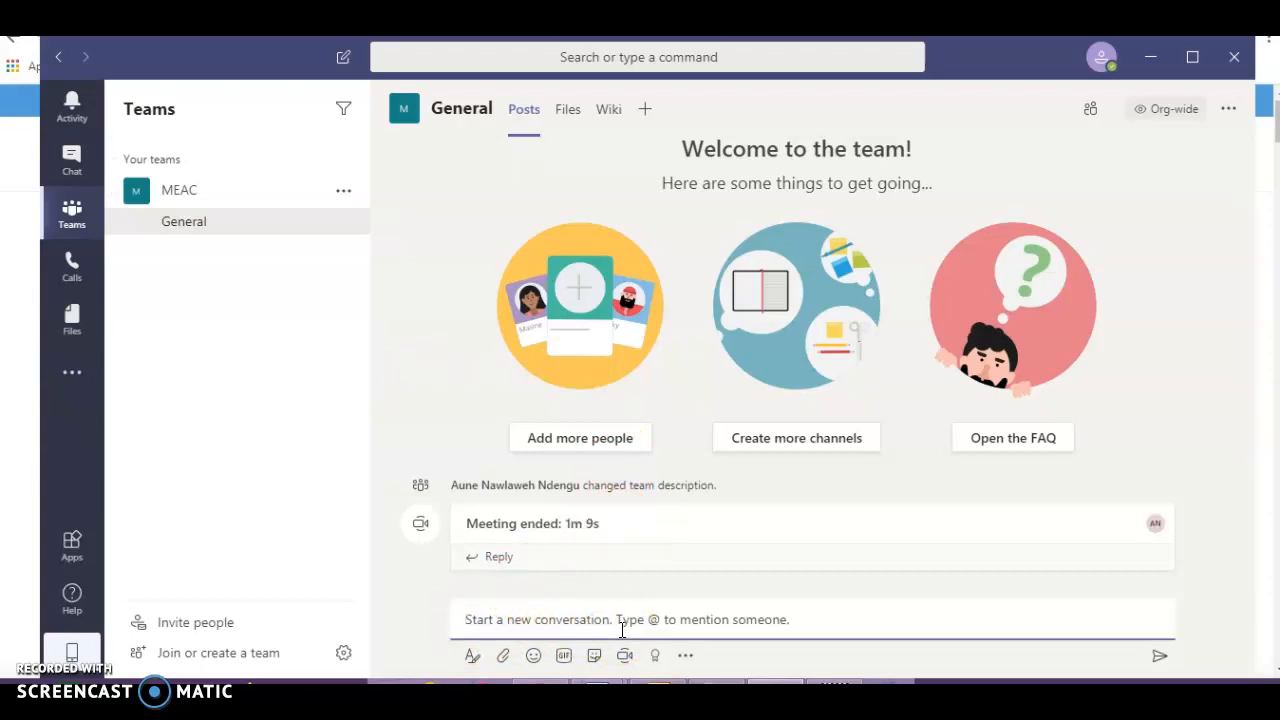
text(Hello Diana)
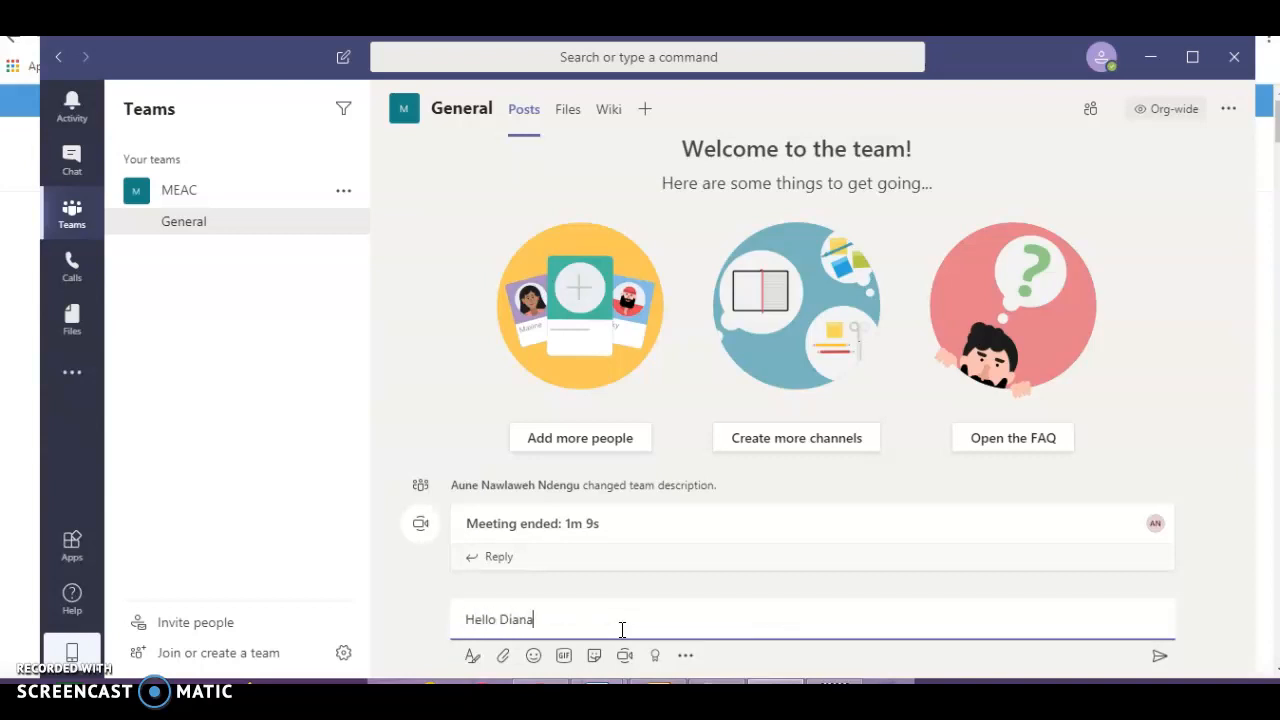
click(543, 612)
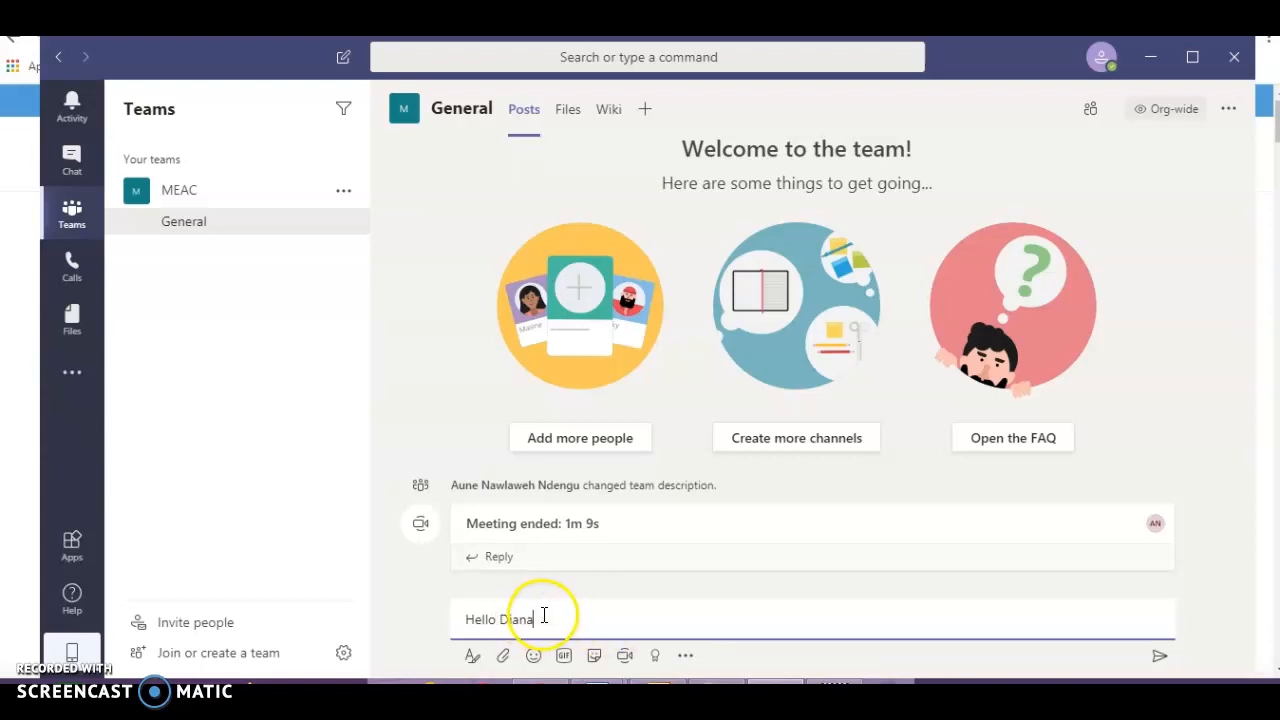
click(475, 656)
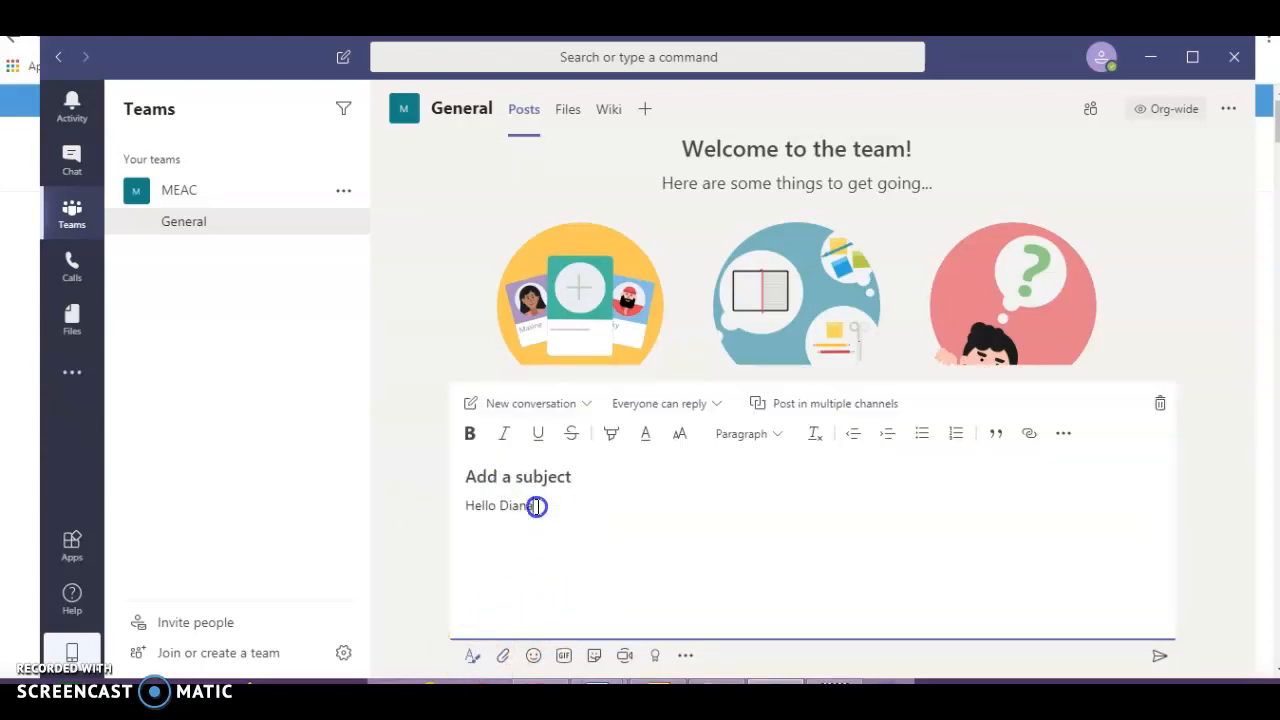
- Highlight the selected greeting line in orange
drag(537, 507, 465, 511)
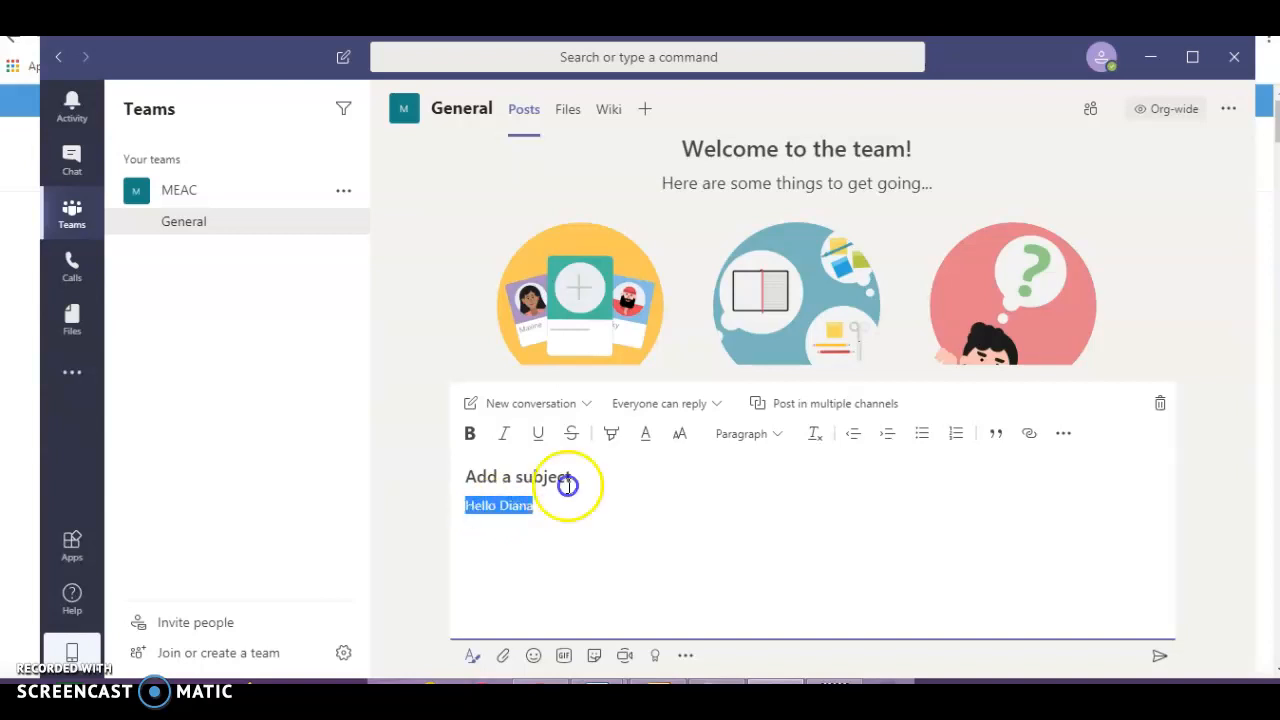
click(615, 436)
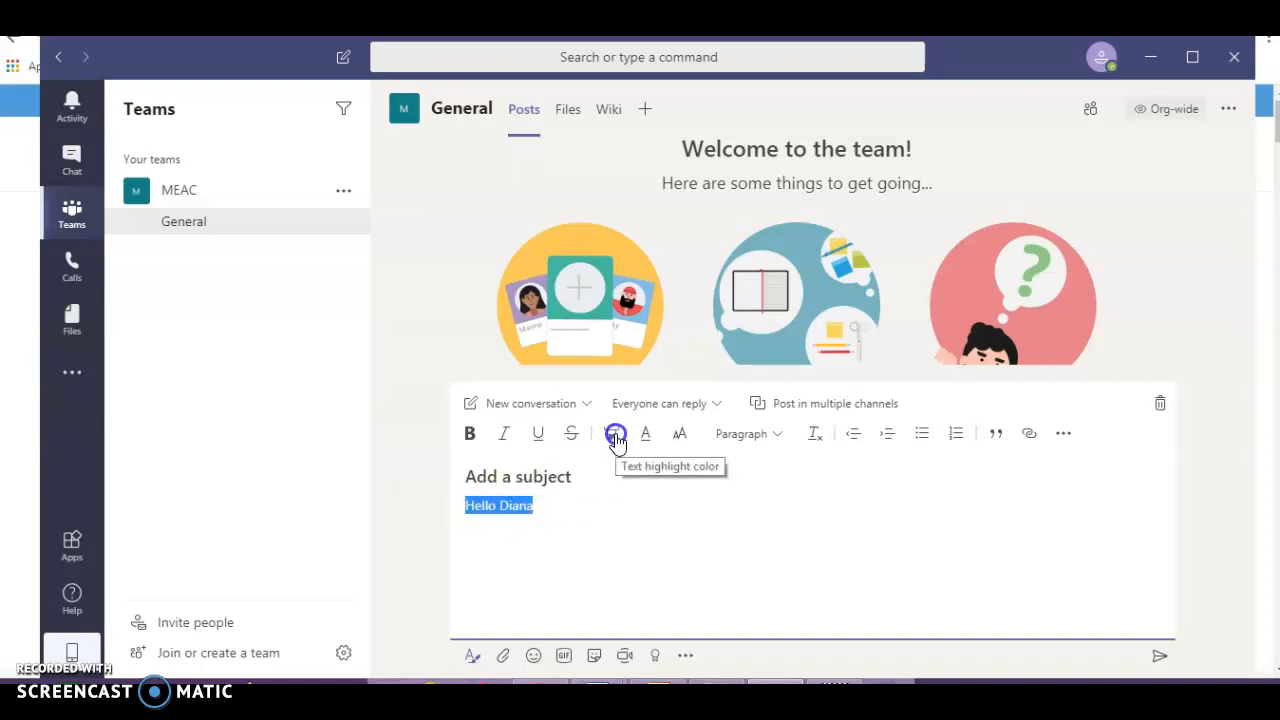
click(613, 439)
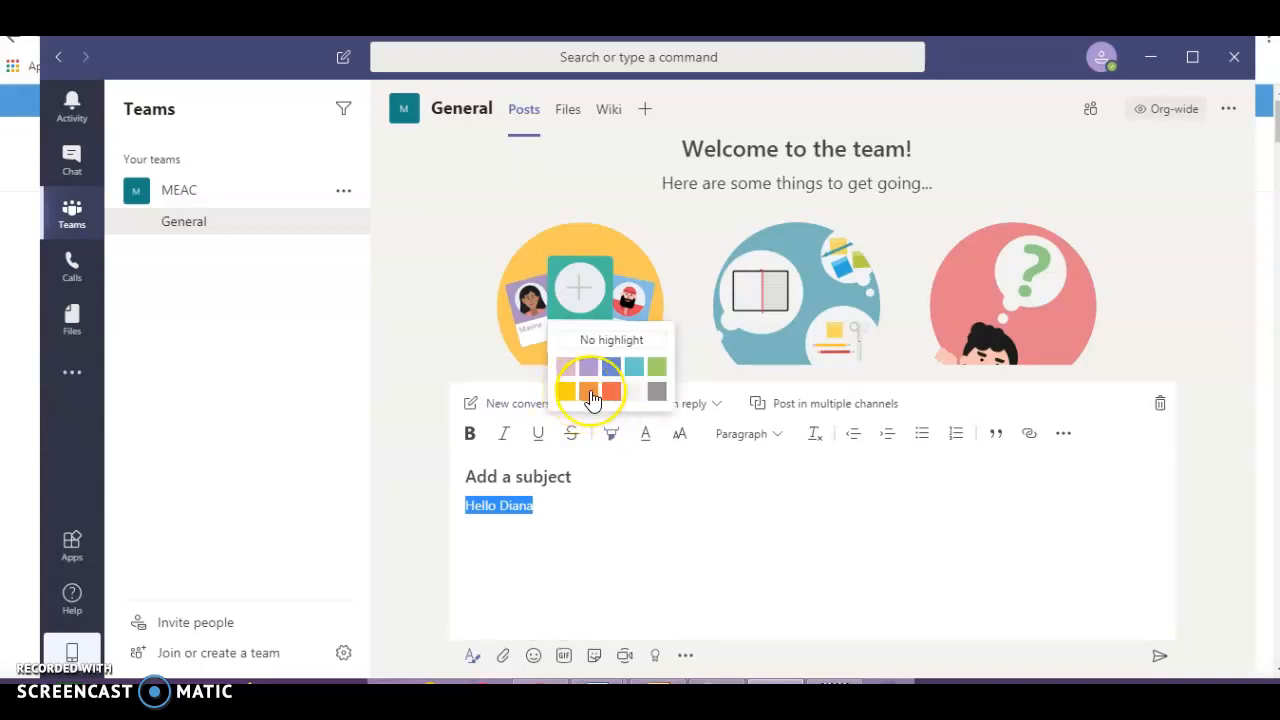
click(591, 394)
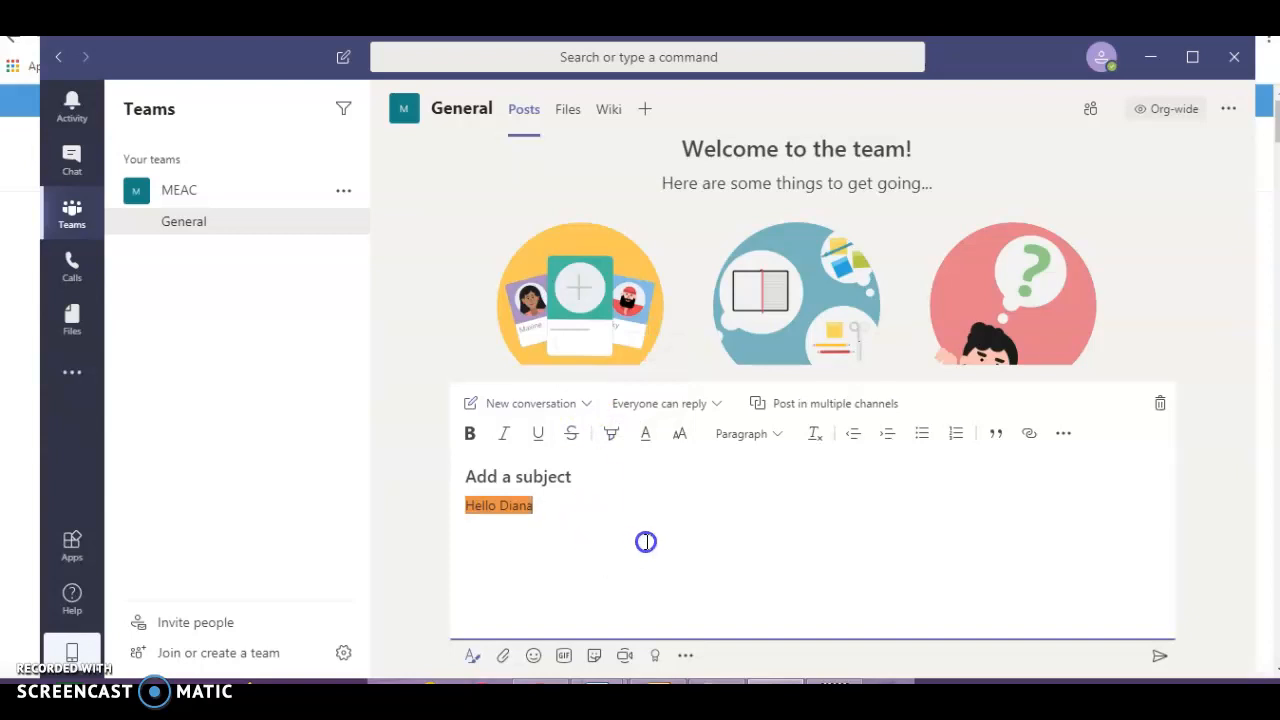
- Toggle italic and underline on the greeting, leaving it underlined
click(503, 441)
click(504, 442)
click(540, 440)
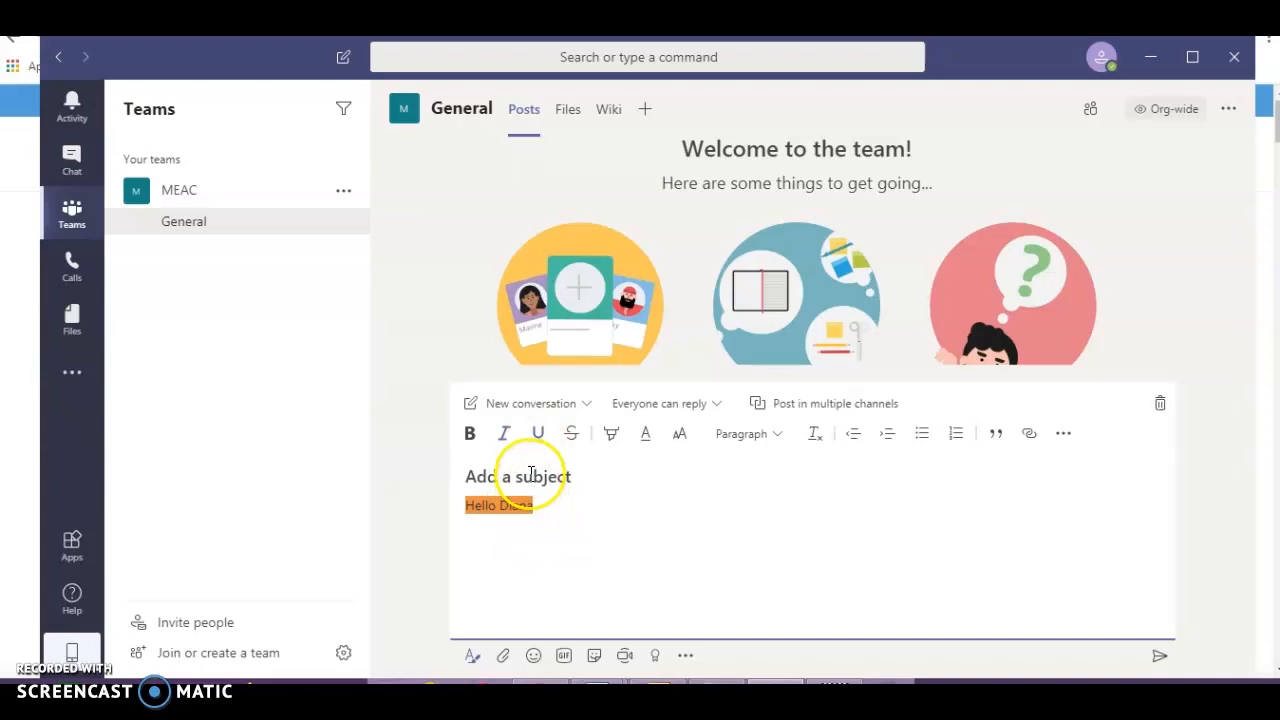
click(538, 437)
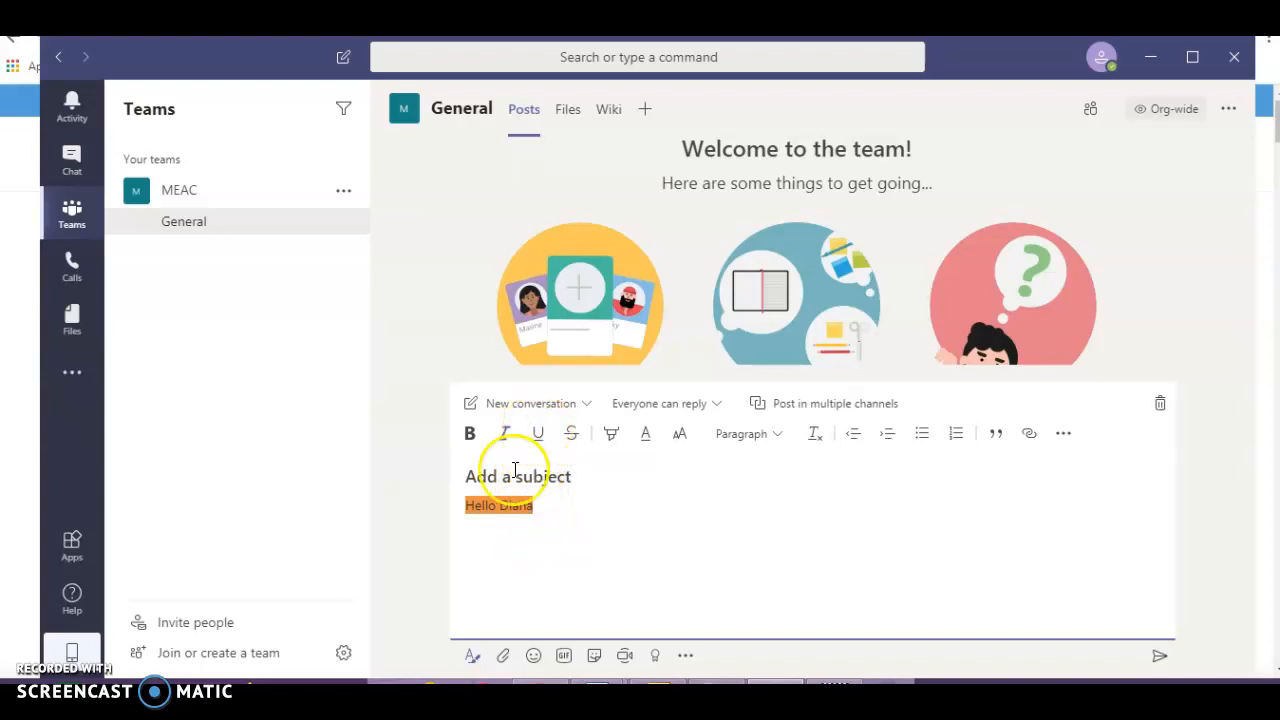
mouse_move(465, 508)
mouse_down()
mouse_move(539, 507)
mouse_move(468, 510)
mouse_up()
click(541, 434)
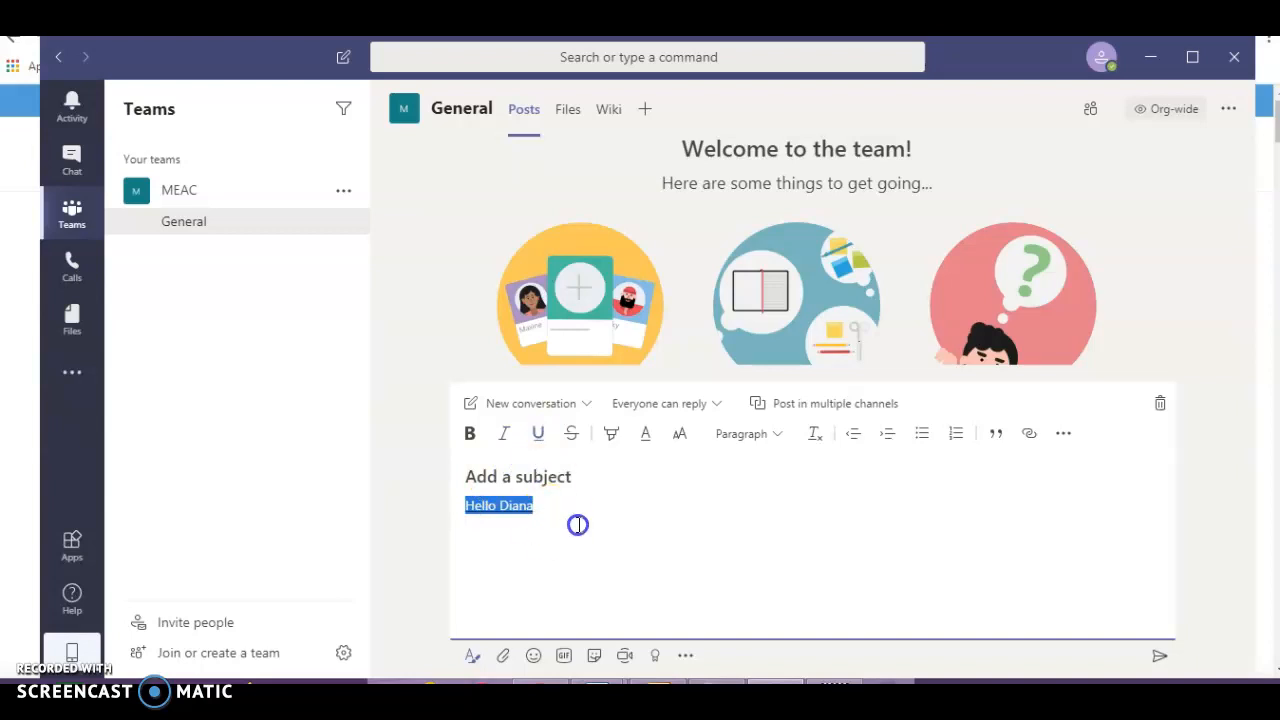
- Look over the Attach file options, then insert a heart emoji in place of the greeting
click(504, 657)
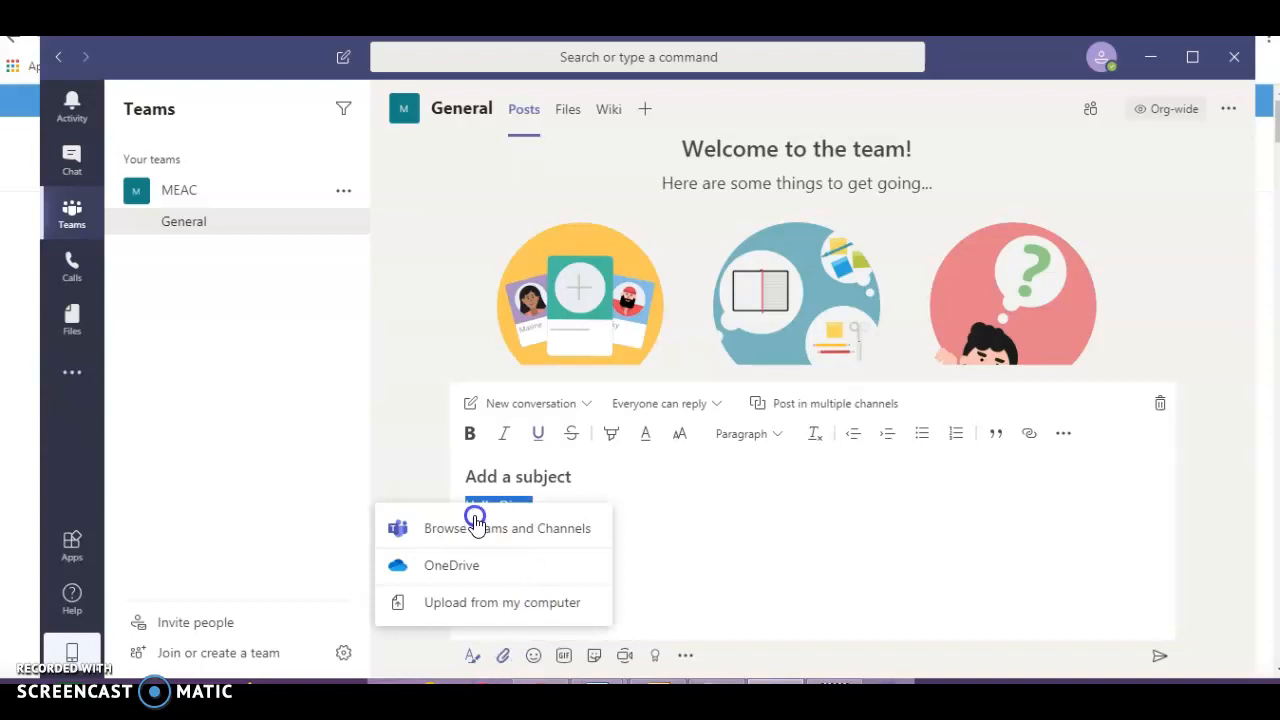
click(537, 545)
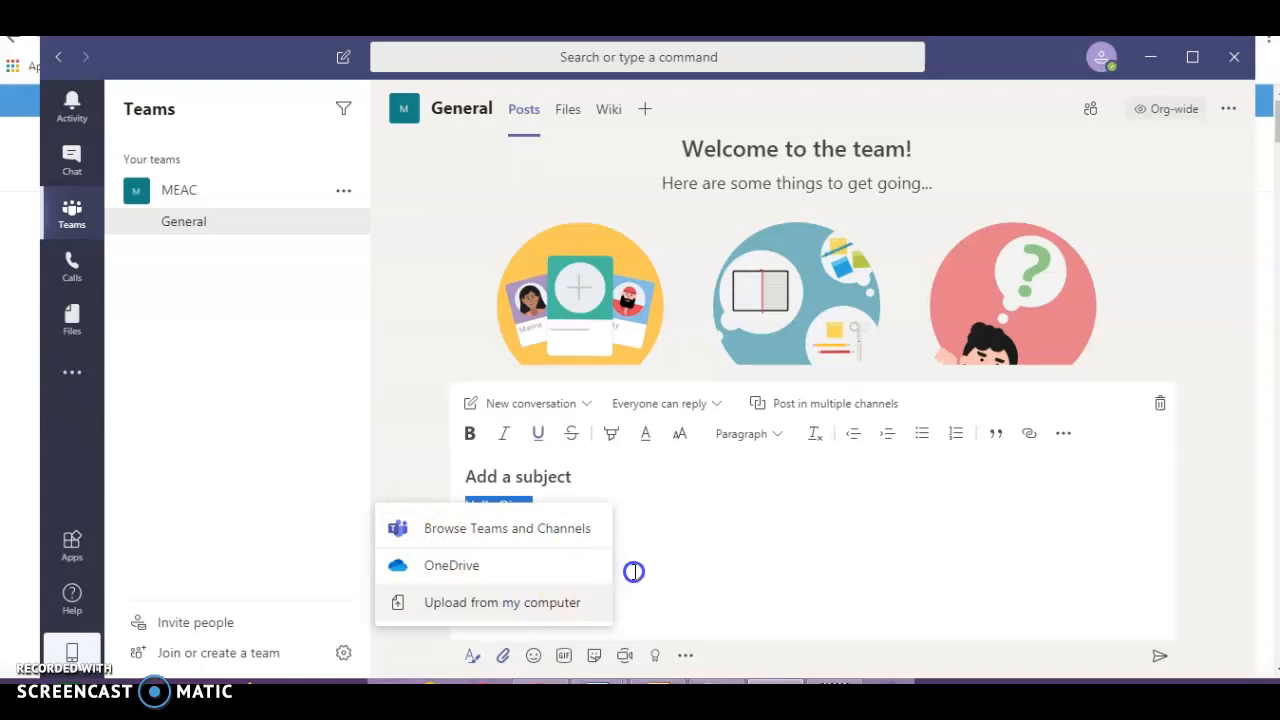
click(534, 658)
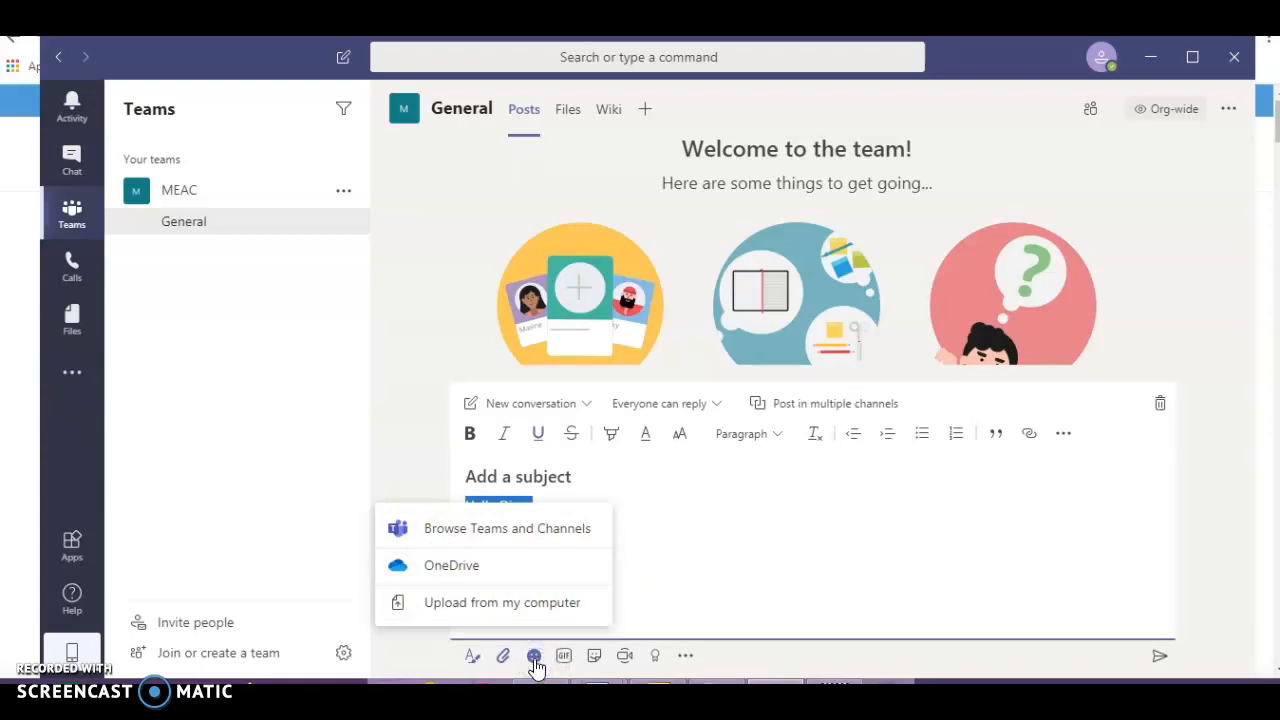
click(534, 656)
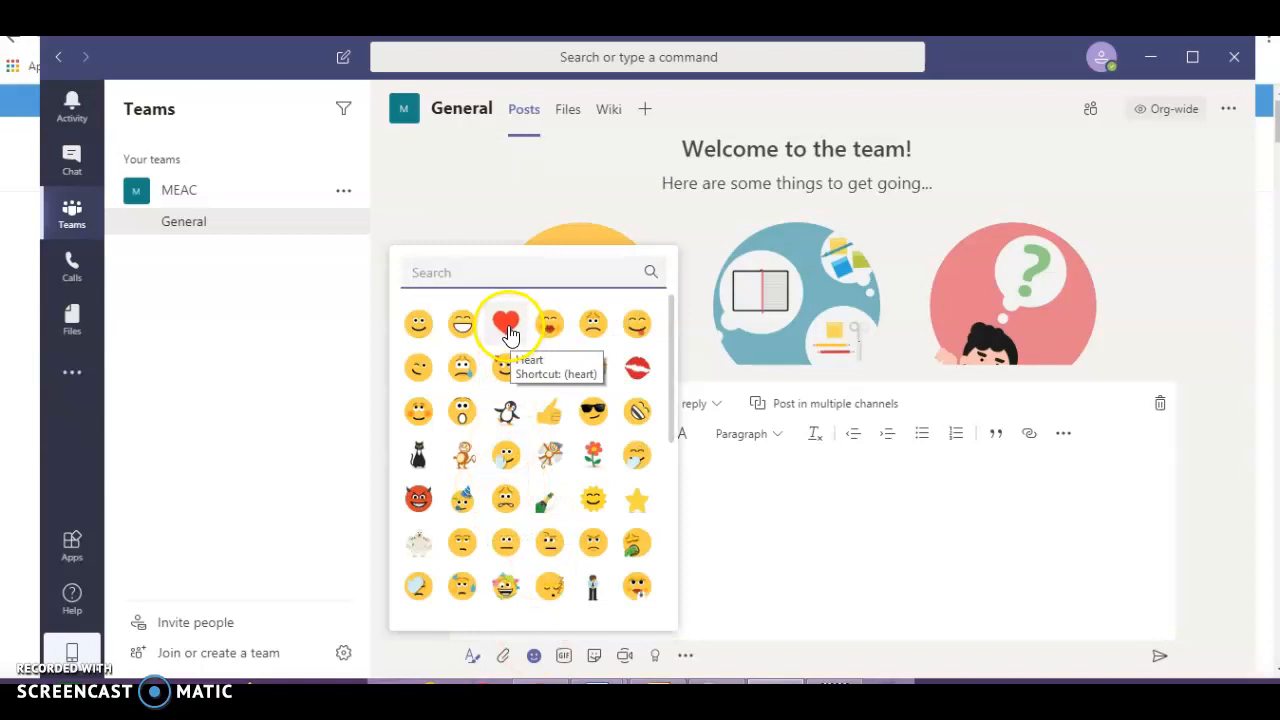
click(507, 326)
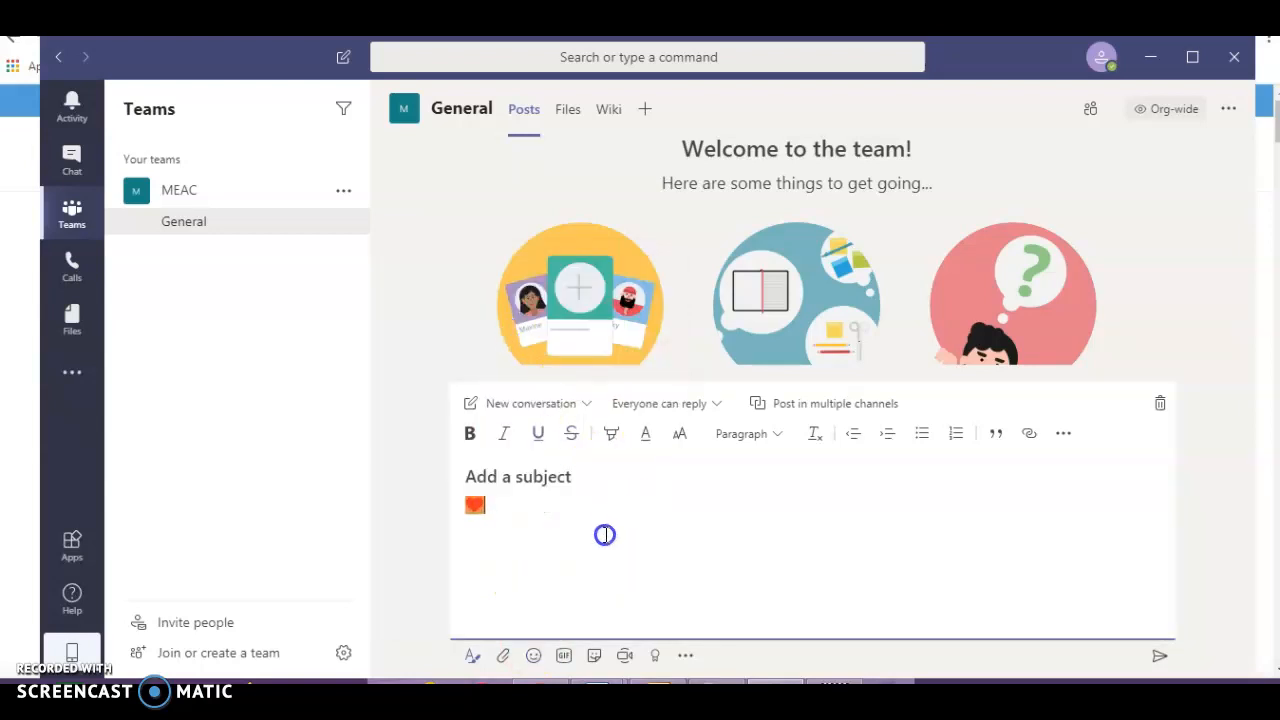
- Insert the rainbow 'STAY STRONG!' Giphy GIF below the heart emoji
click(565, 656)
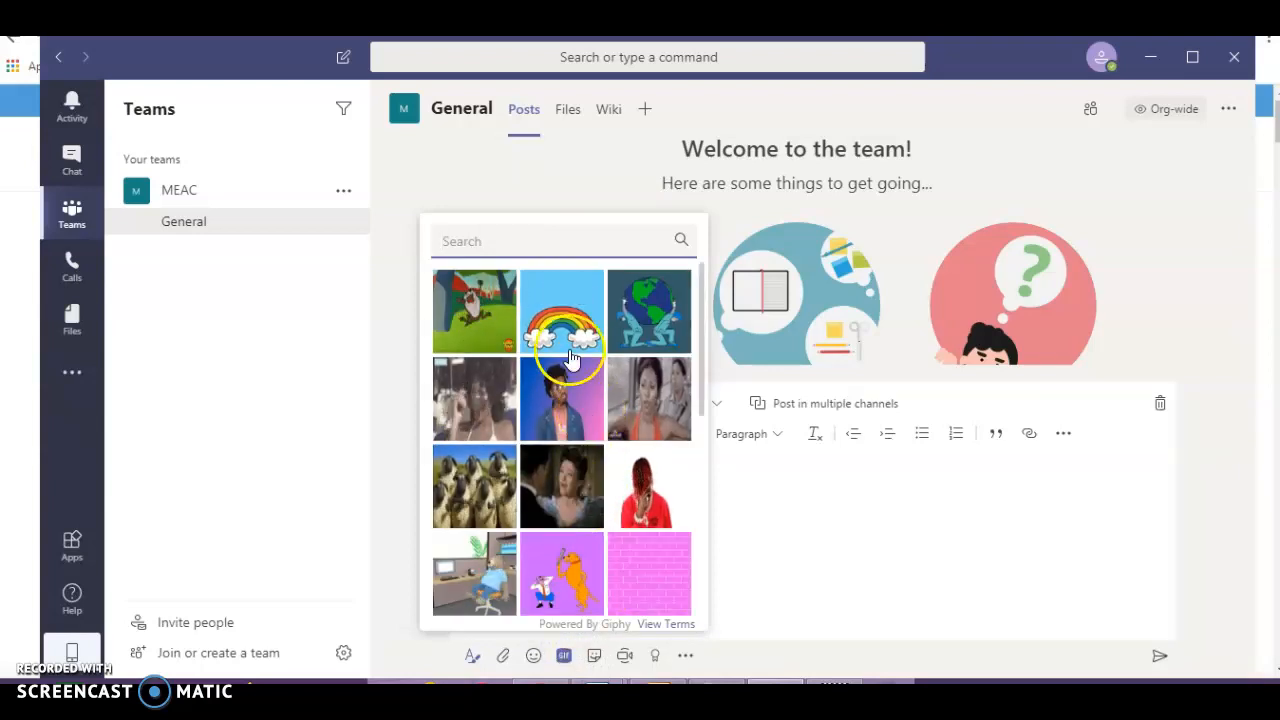
click(570, 341)
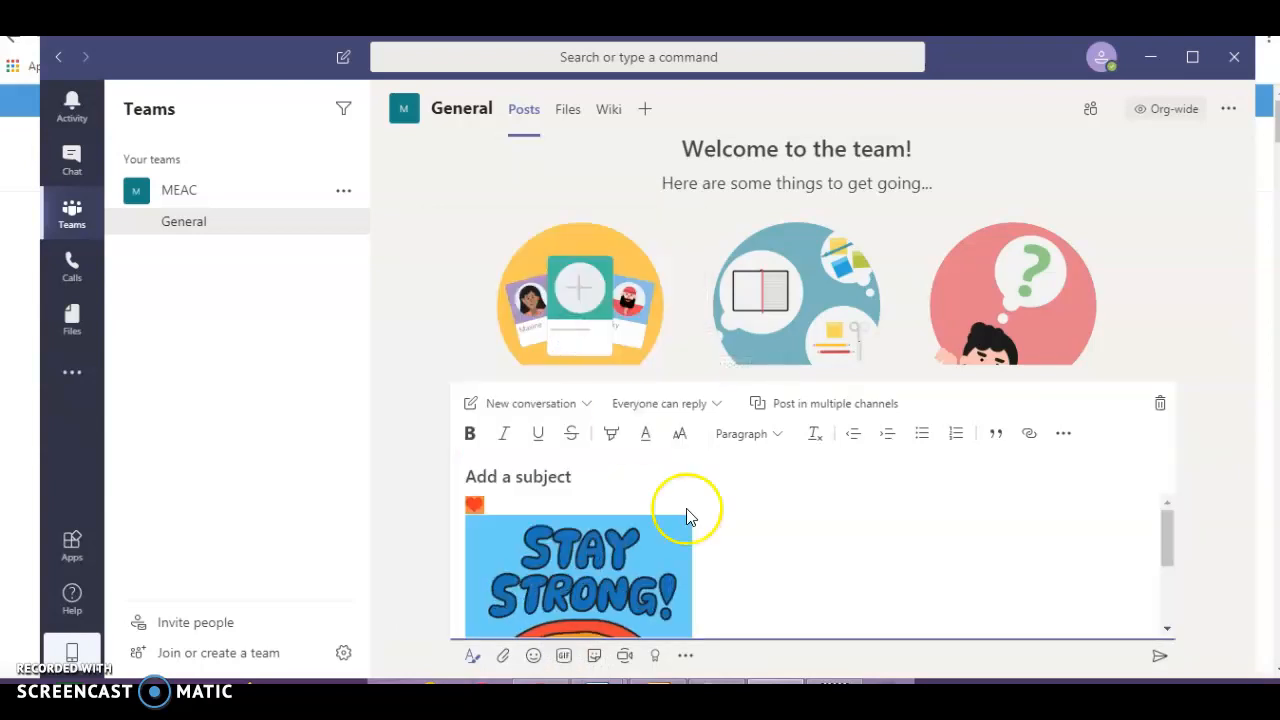
- Start a Meet now call from the General channel with the camera turned off
click(625, 657)
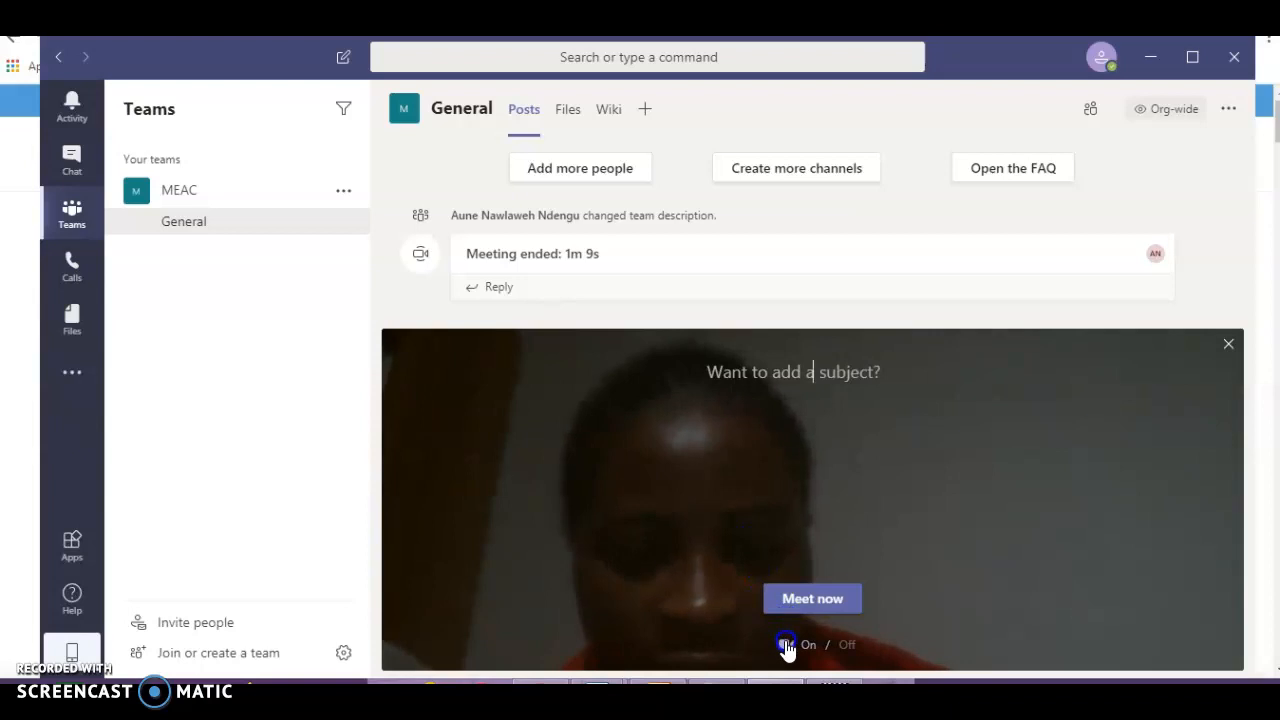
click(845, 648)
click(825, 599)
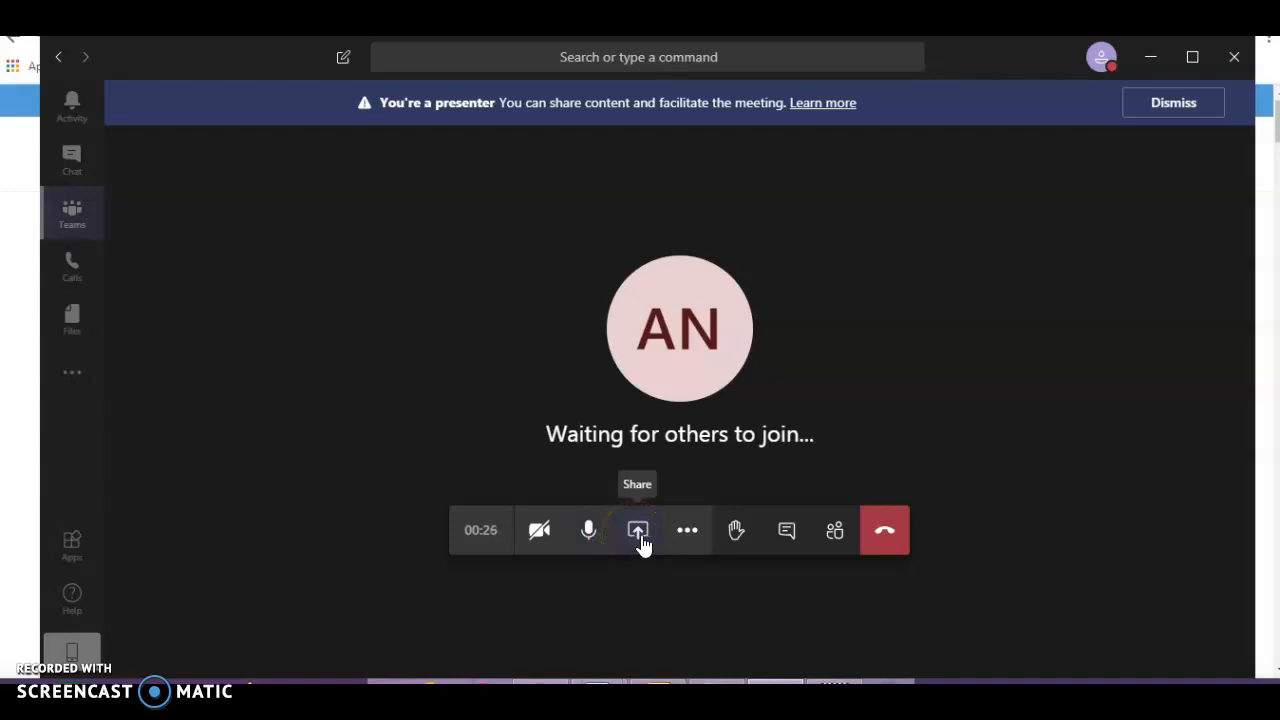
- Review the call's More actions and meeting conversation, then hang up
click(697, 540)
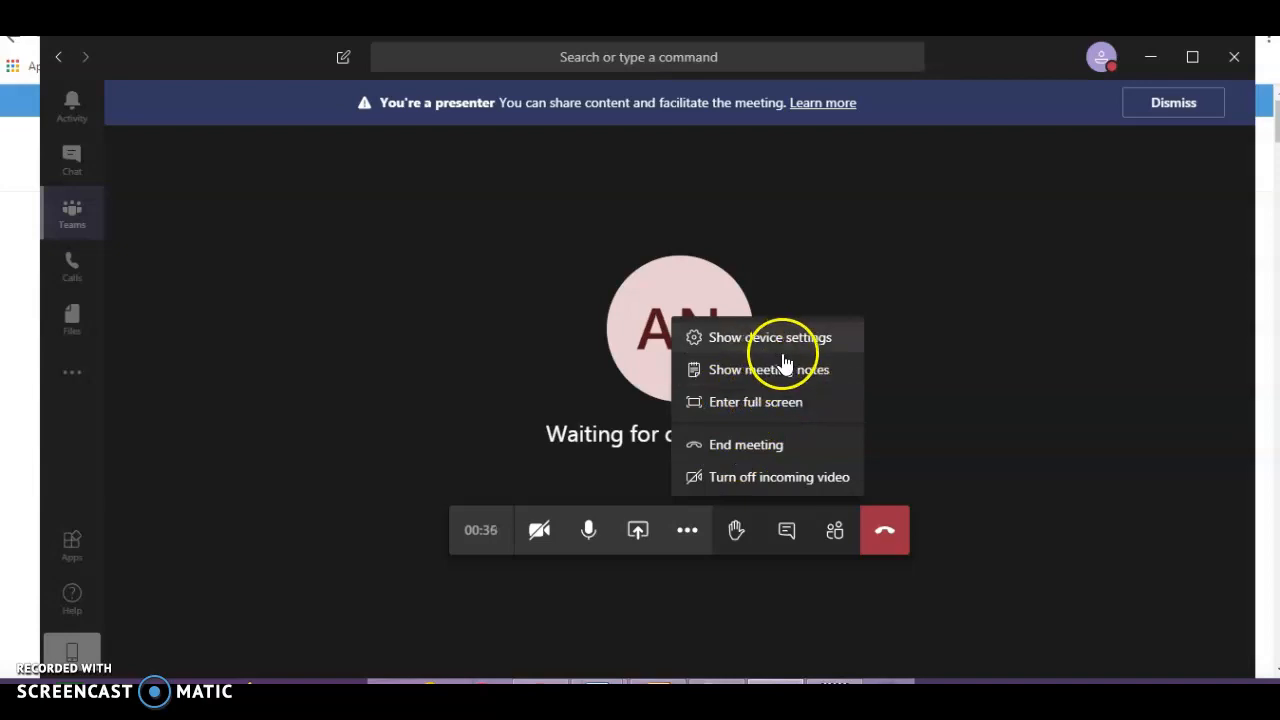
click(786, 537)
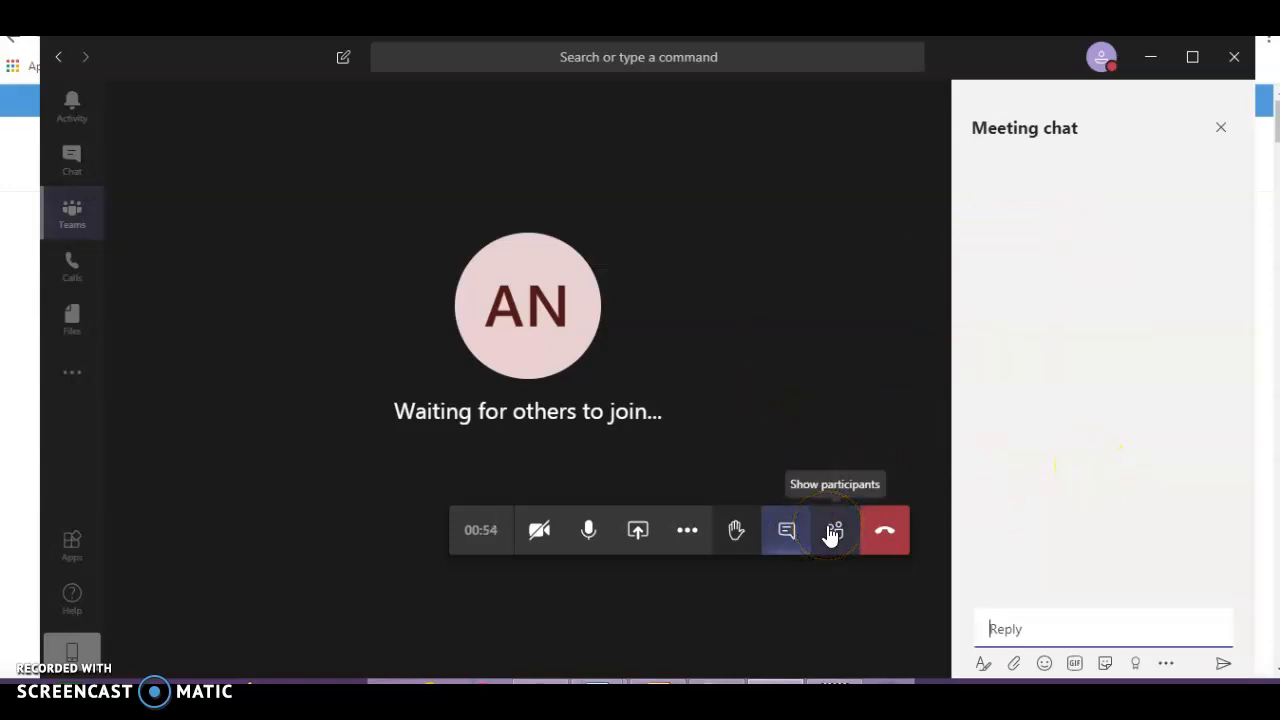
click(886, 532)
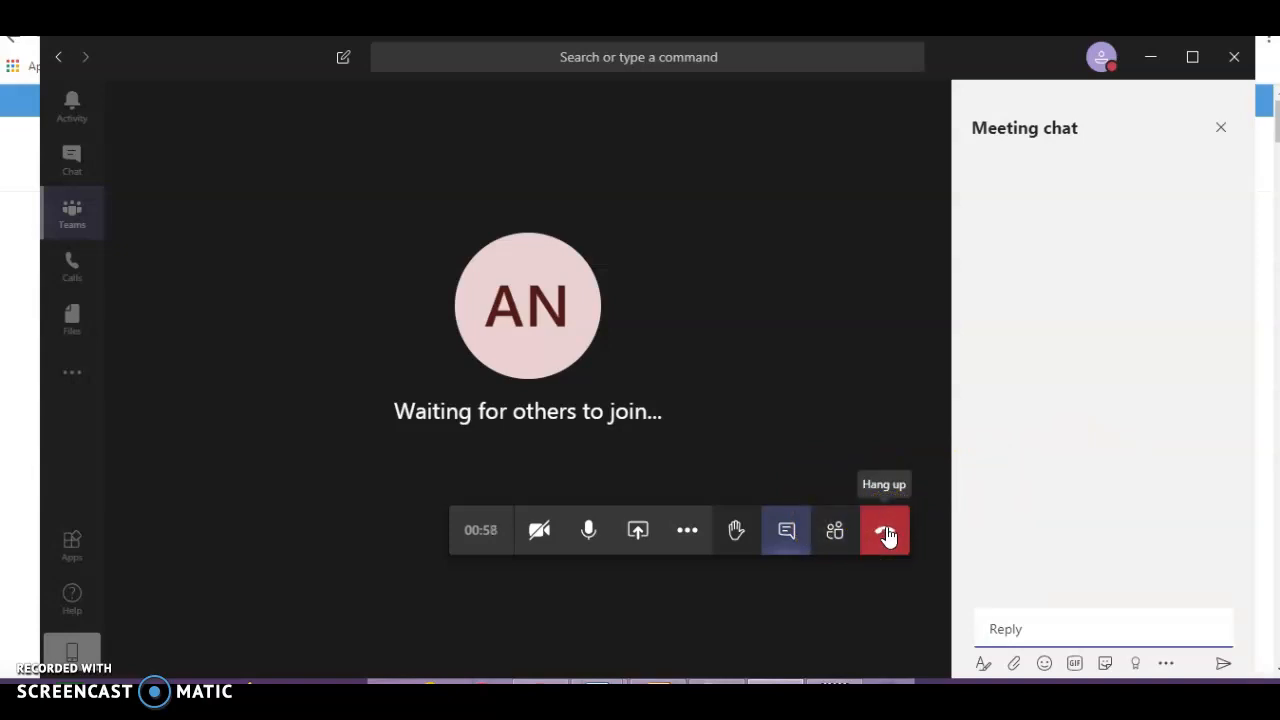
click(886, 532)
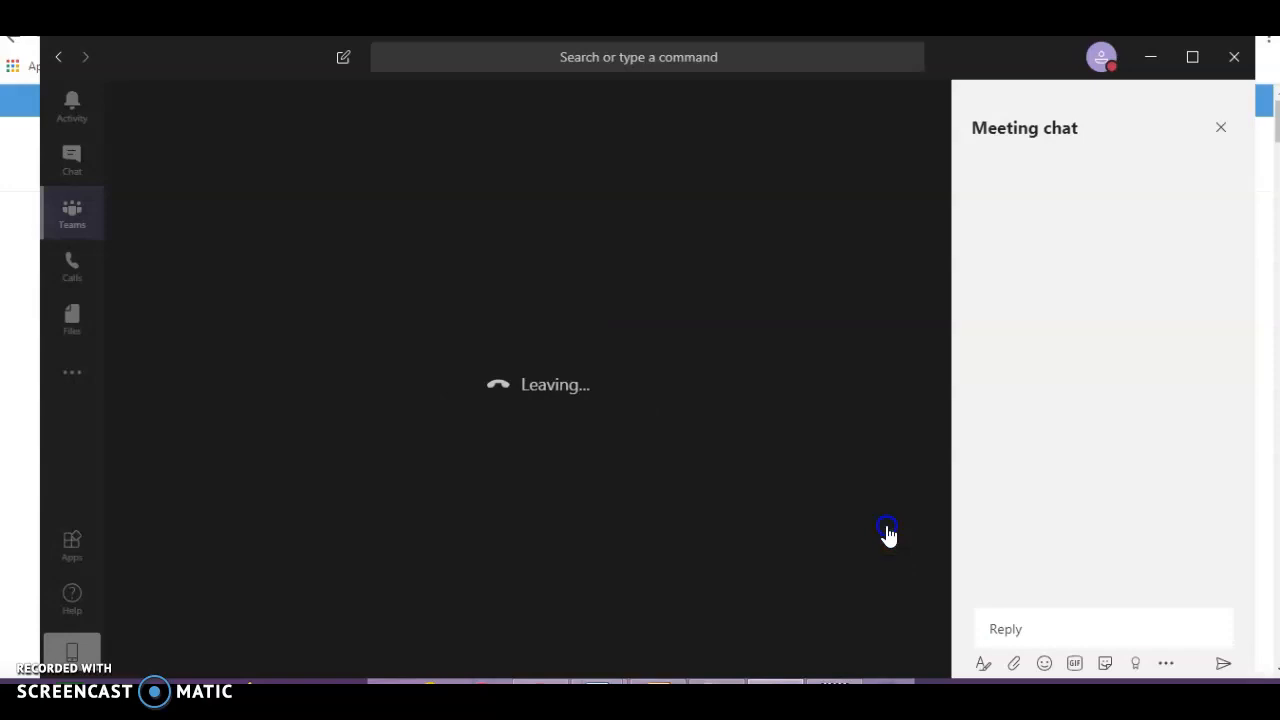
click(171, 163)
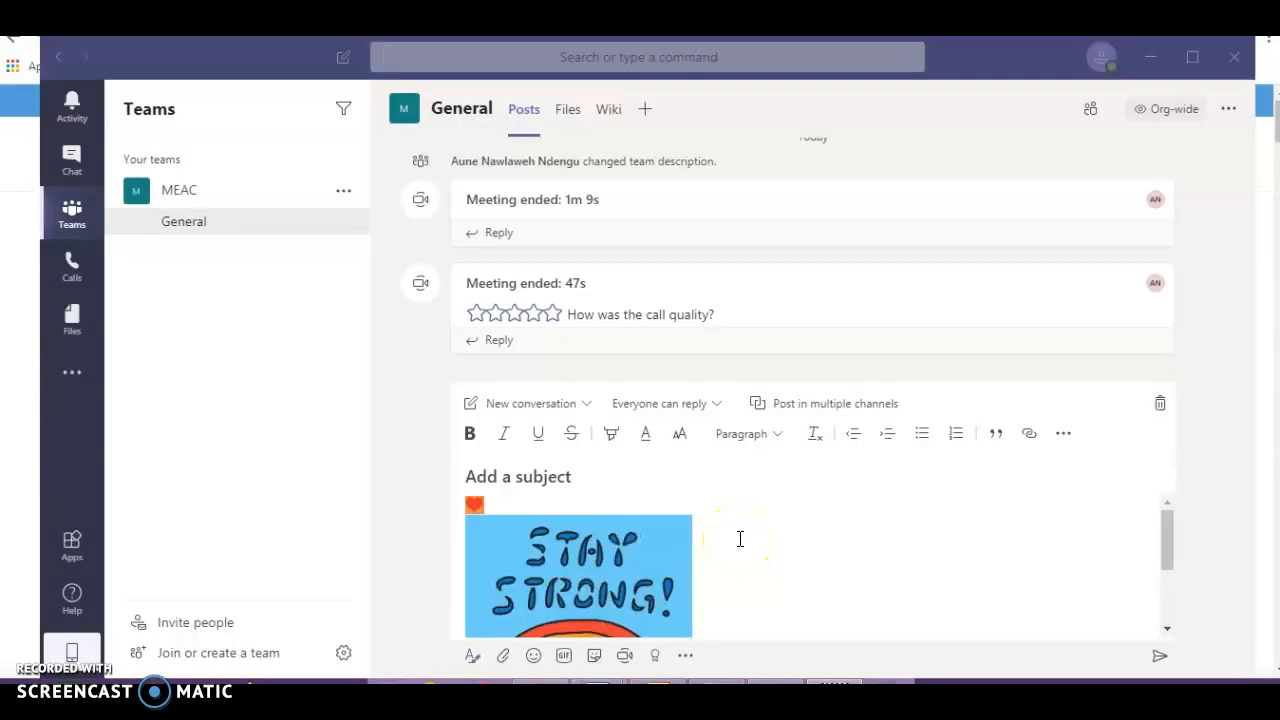
- Choose the Kind heart praise badge, then close the Praise dialog without sending it
click(655, 660)
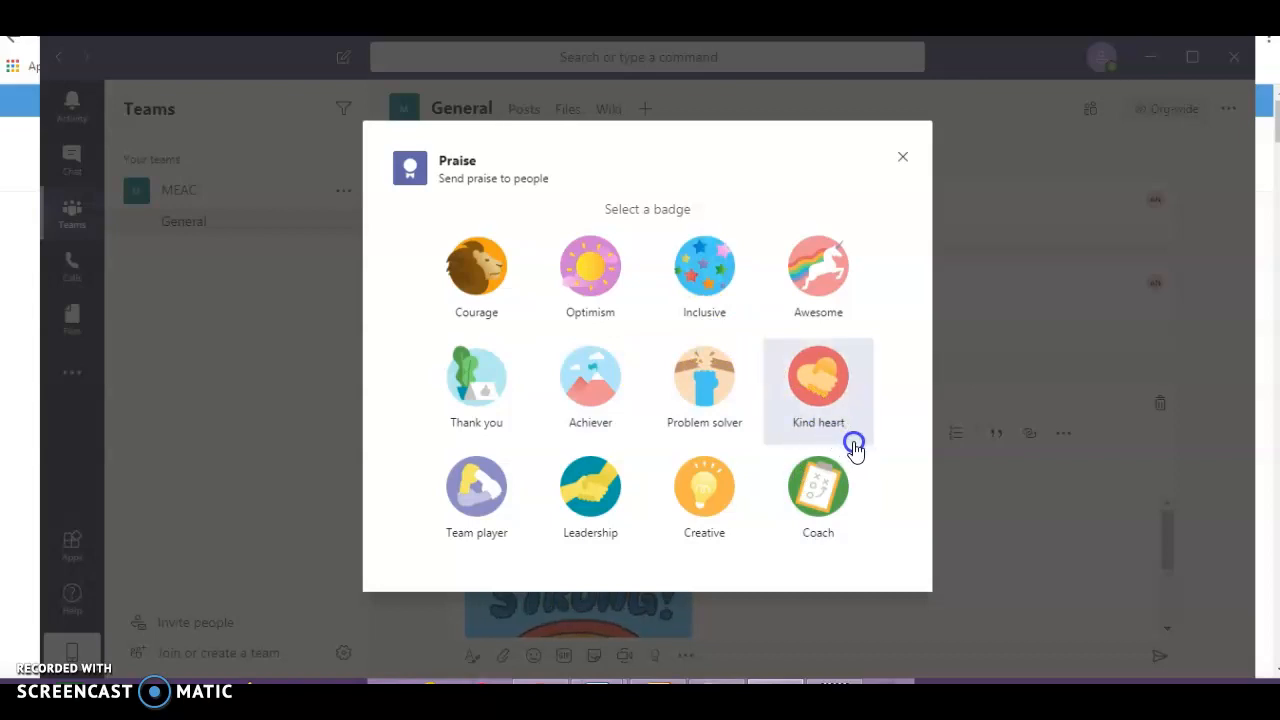
click(825, 423)
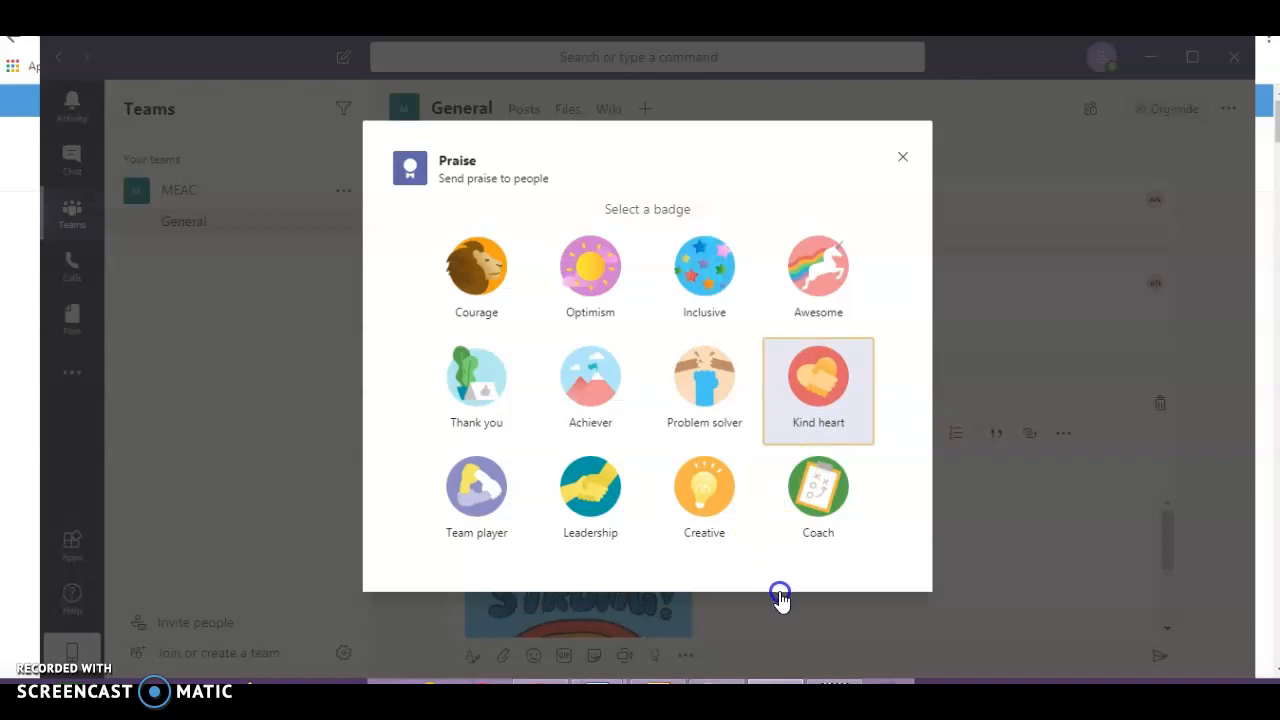
click(902, 162)
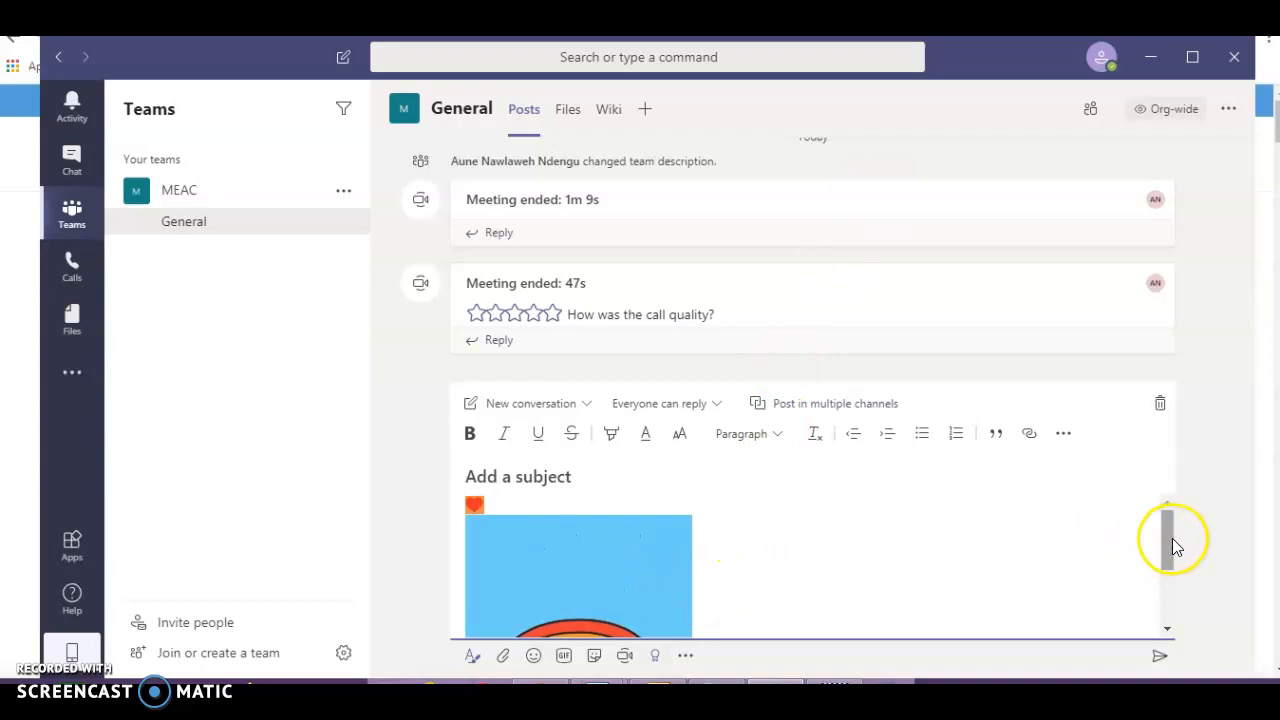
drag(1172, 538, 1169, 614)
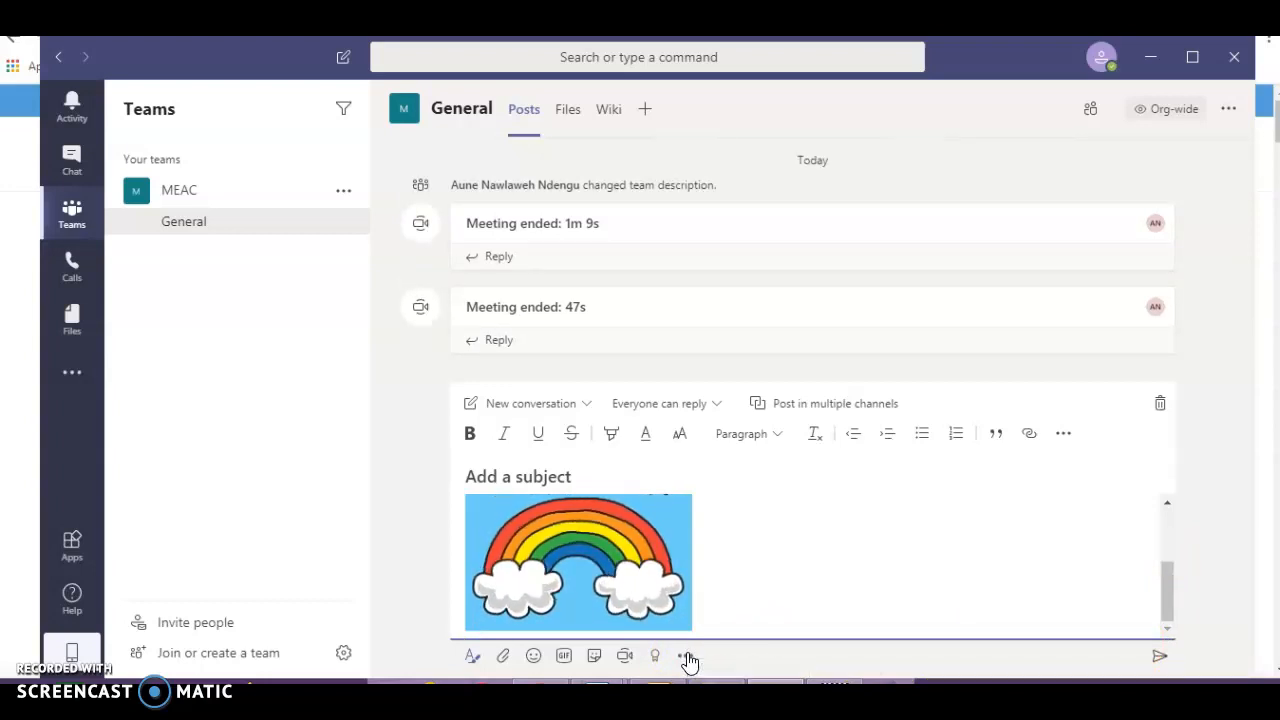
click(686, 656)
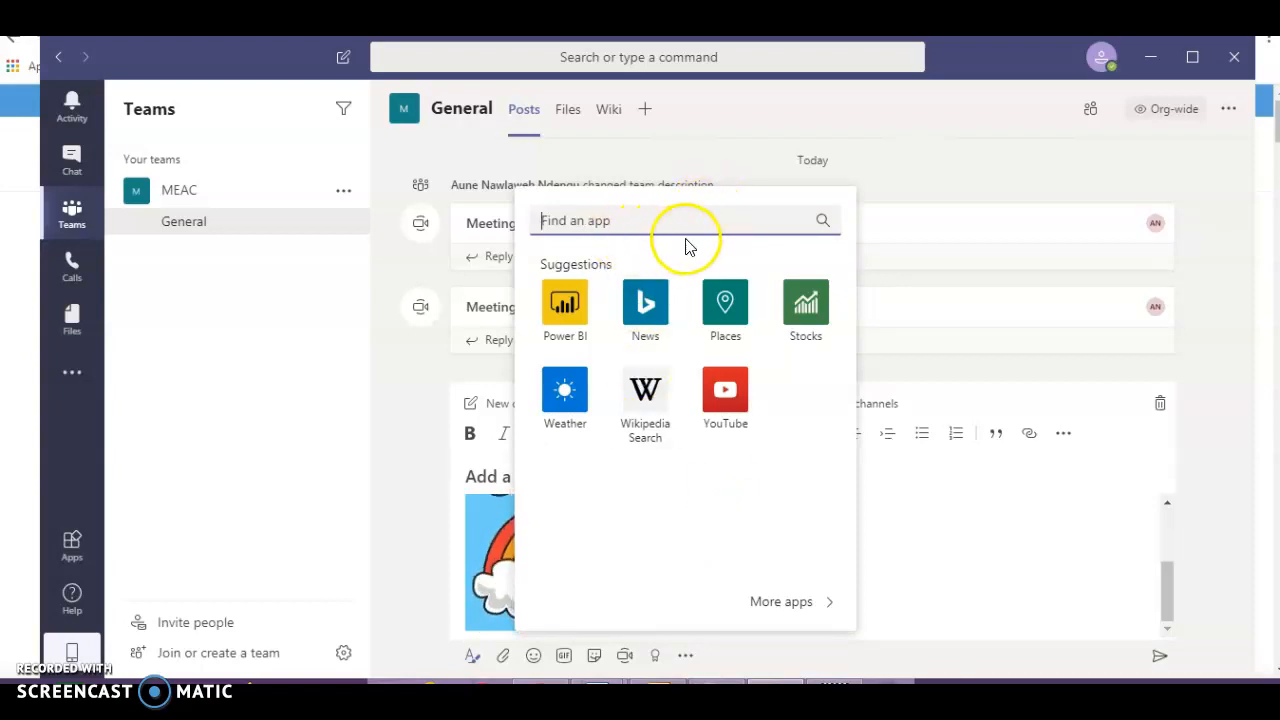
click(883, 629)
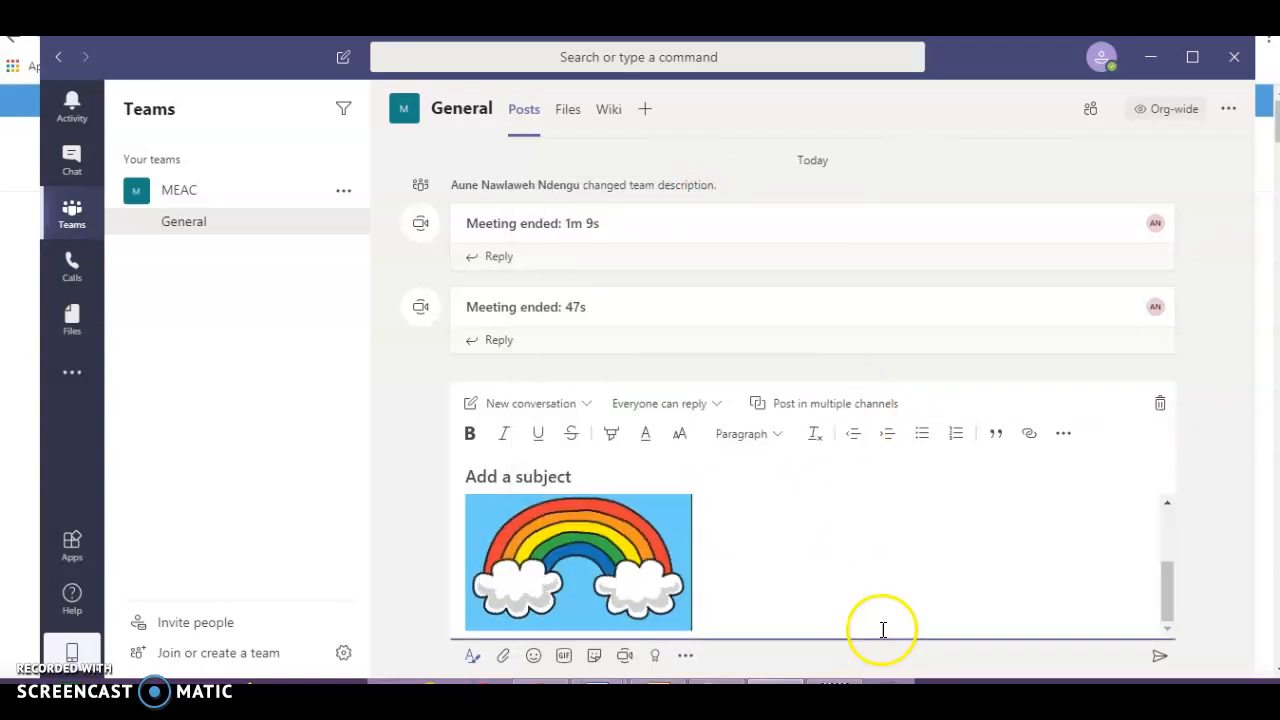
- Show the General channel's Files tab and bring up the + New file-type menu
click(569, 113)
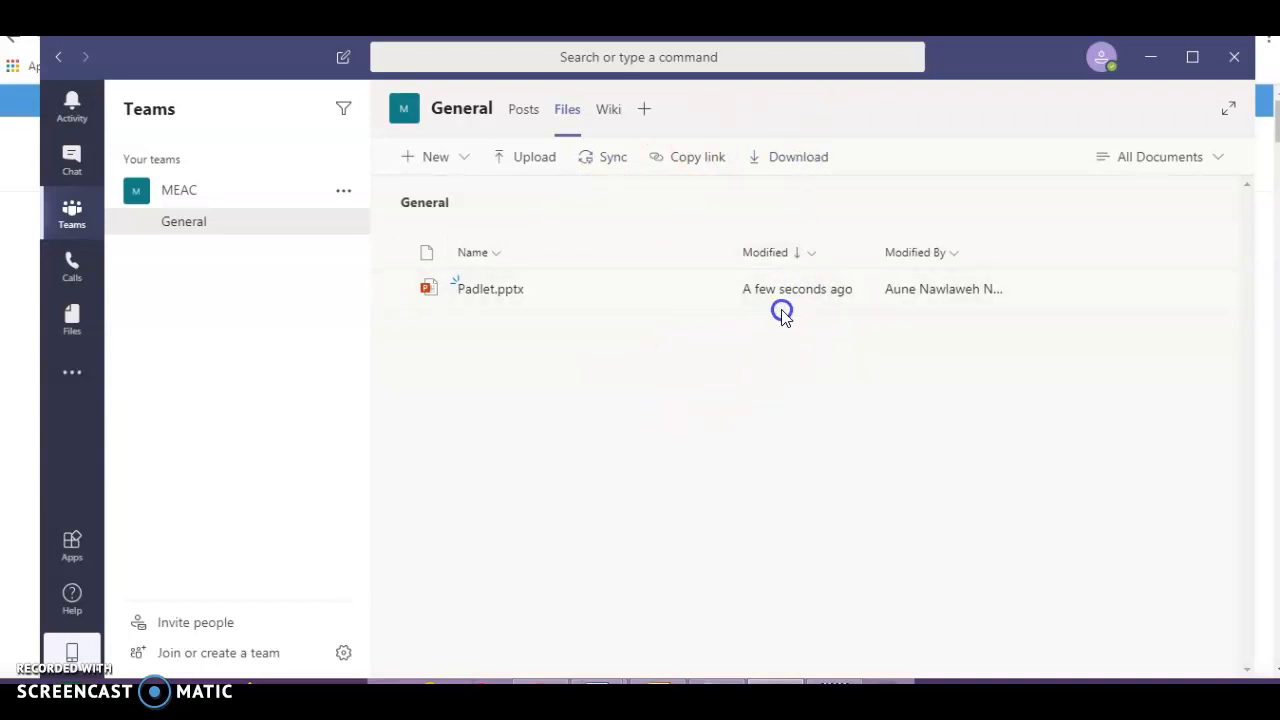
click(681, 337)
click(465, 162)
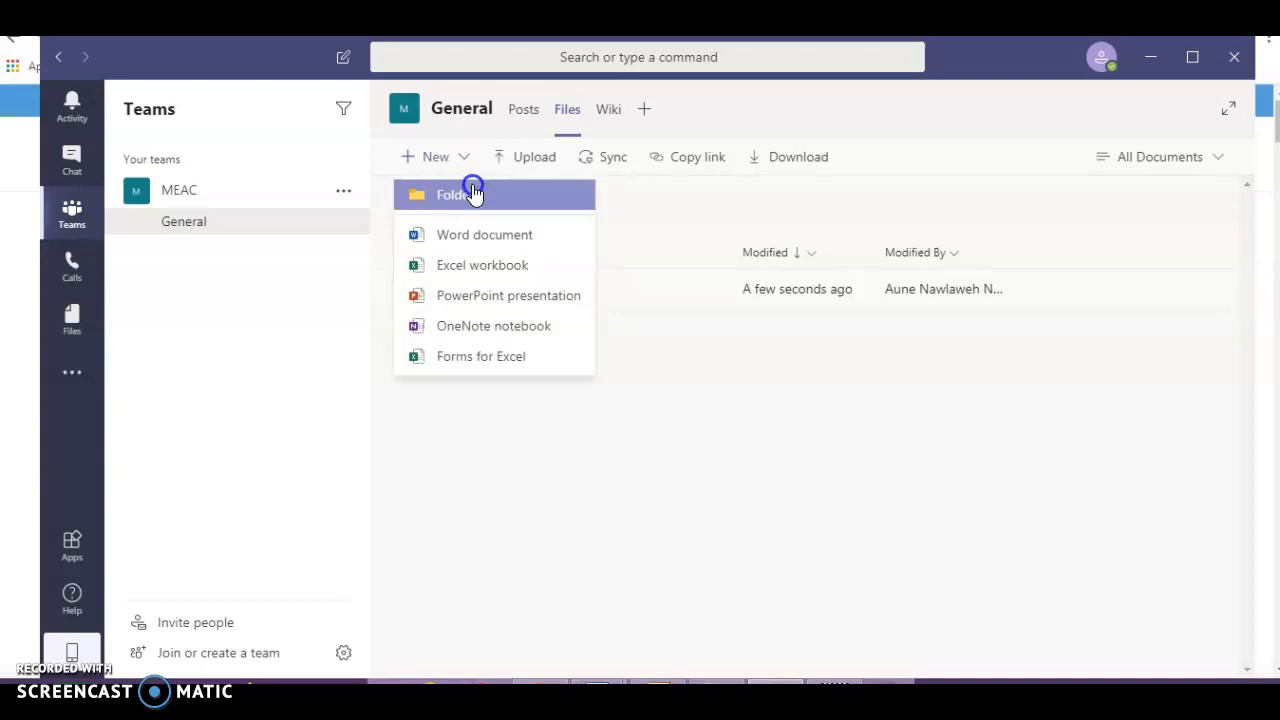
- Create a new PowerPoint presentation named 'May 2020' in the channel files
click(502, 298)
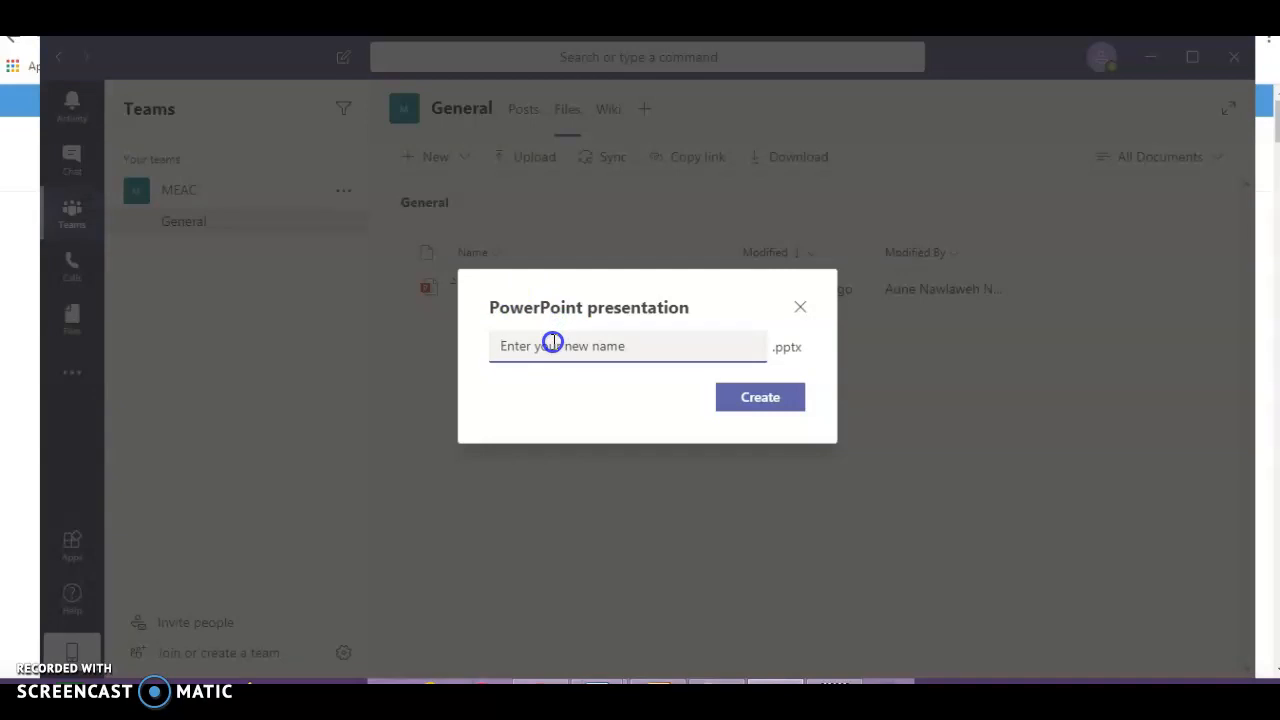
text(MAy)
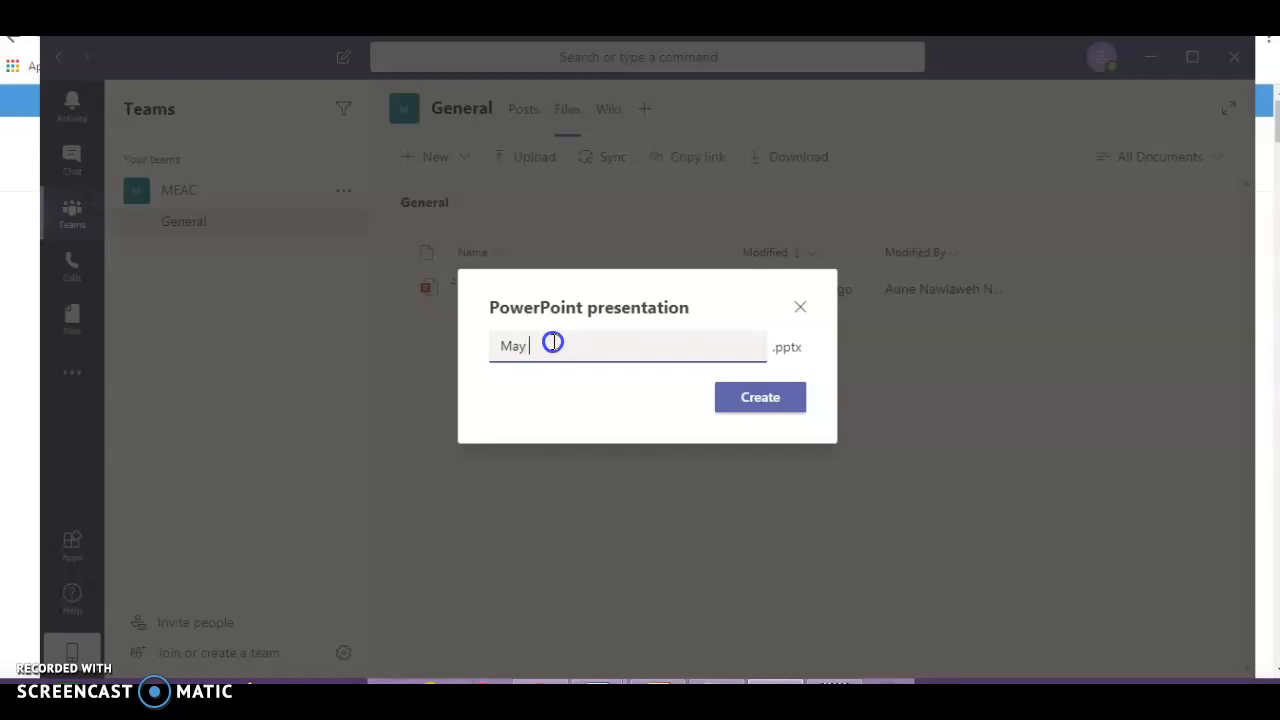
click(749, 395)
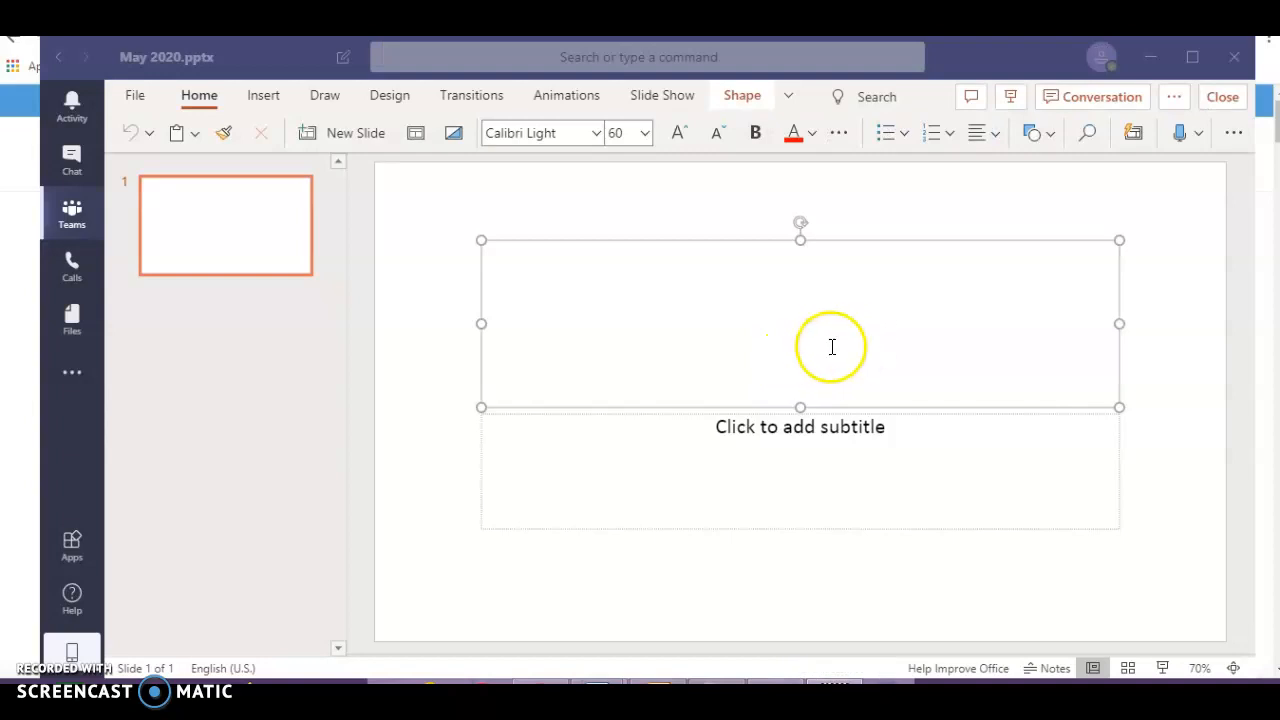
- Type 'Covid-19' as the first slide's title, correcting the mistyped digit
click(780, 355)
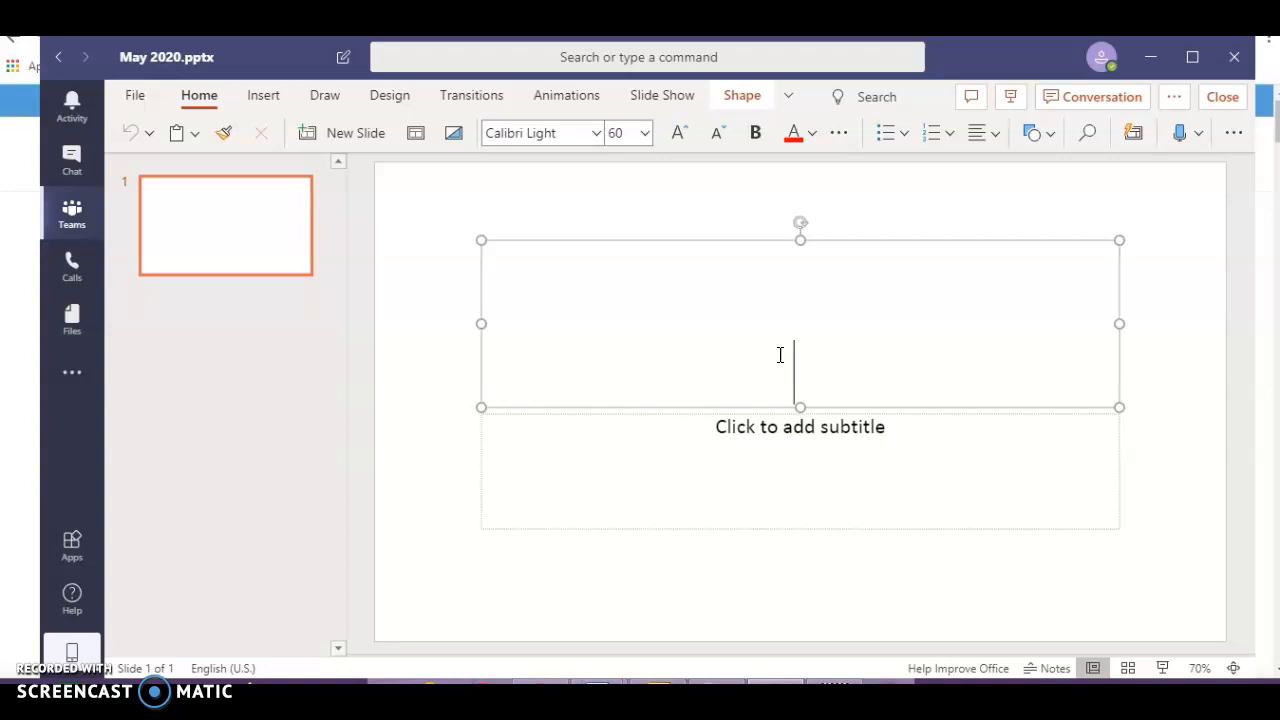
text(Covid-)
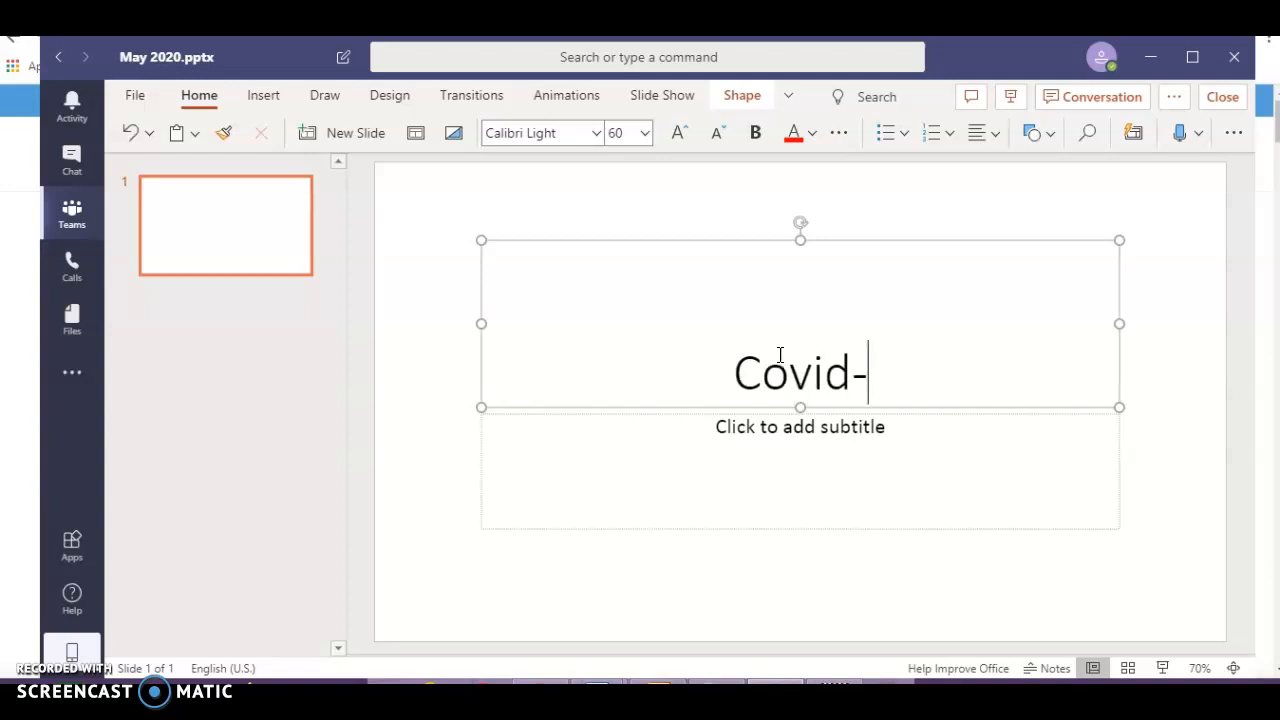
text(10)
key(BackSpace)
text(9)
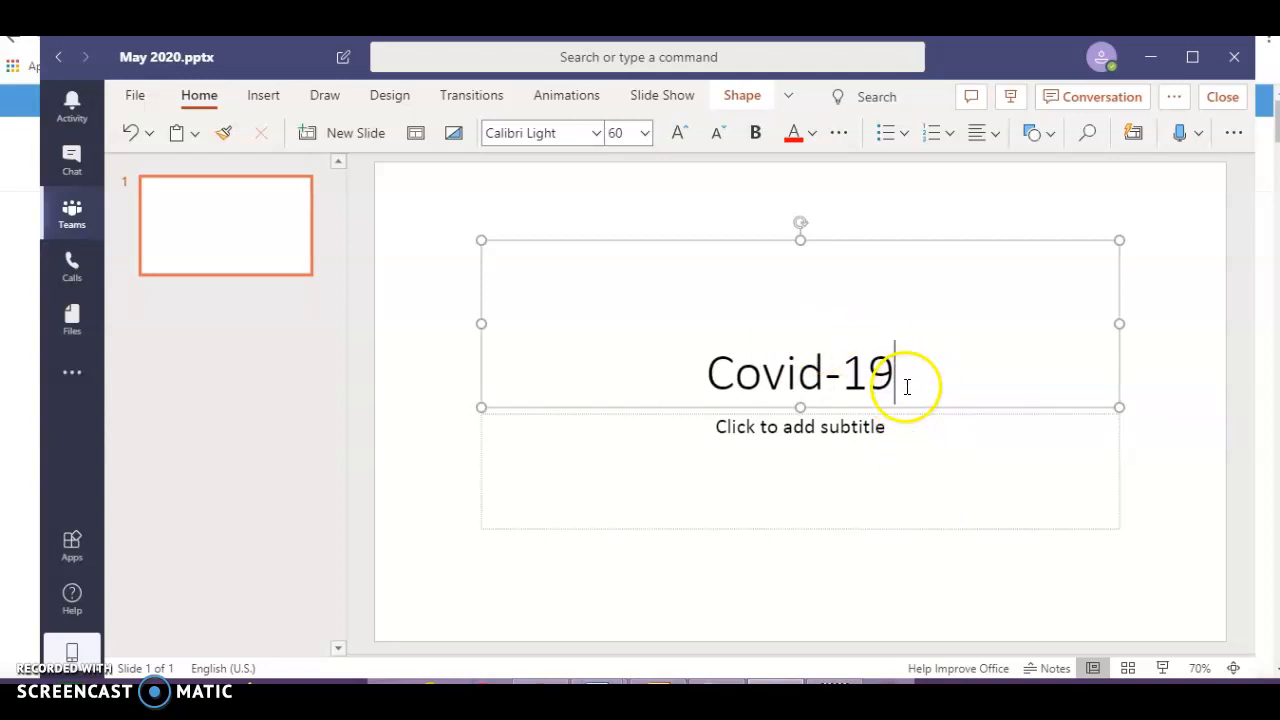
- Add the subtitle 'What is Covid –19?' beneath the title
click(890, 438)
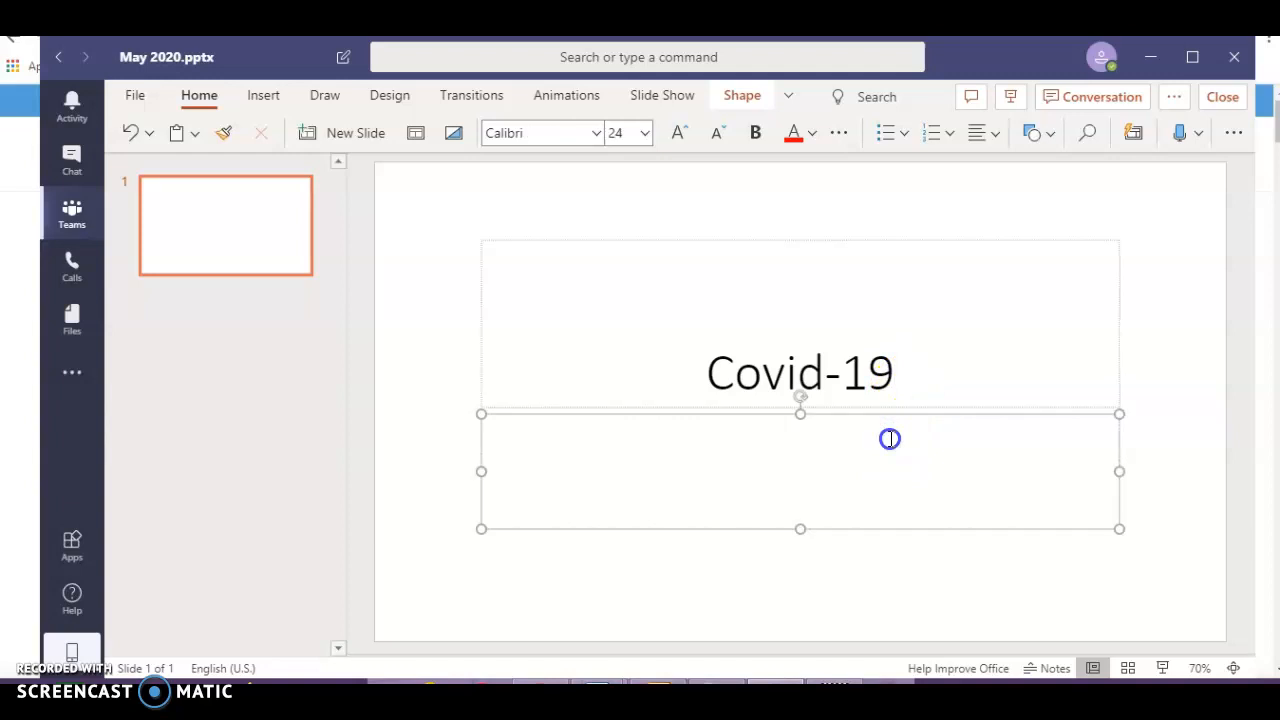
text(What is  Covi)
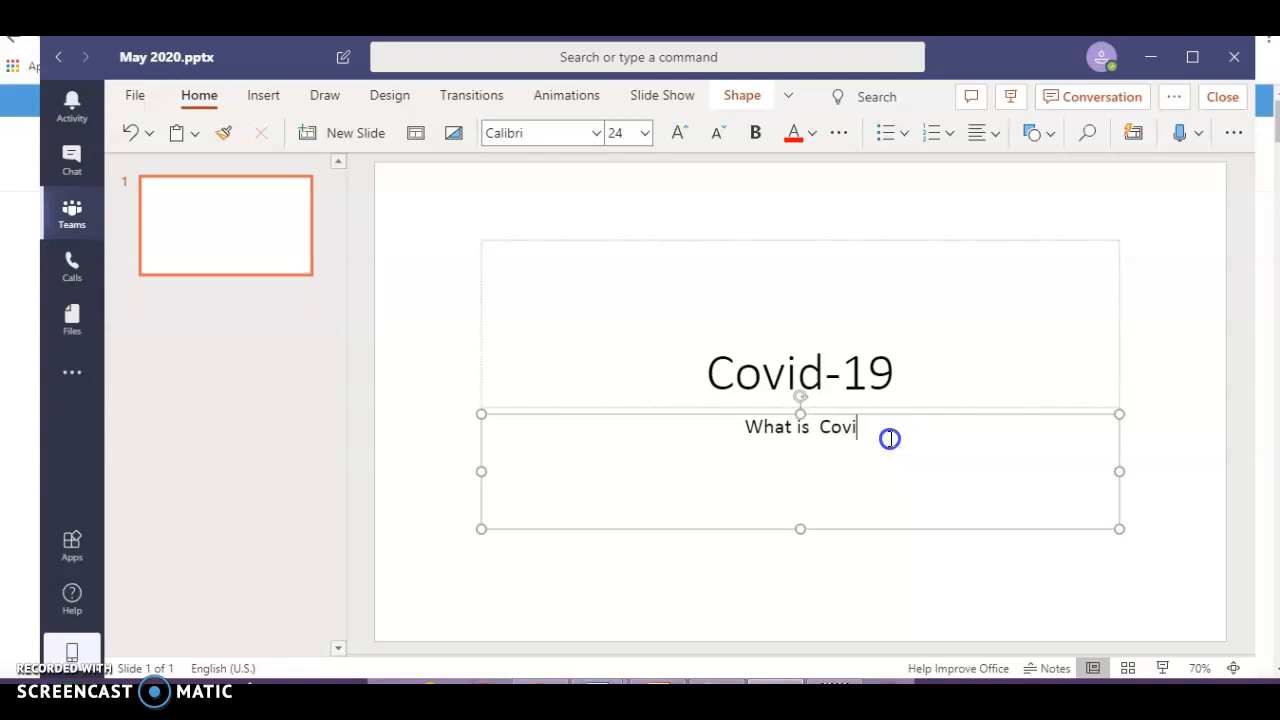
text(d -)
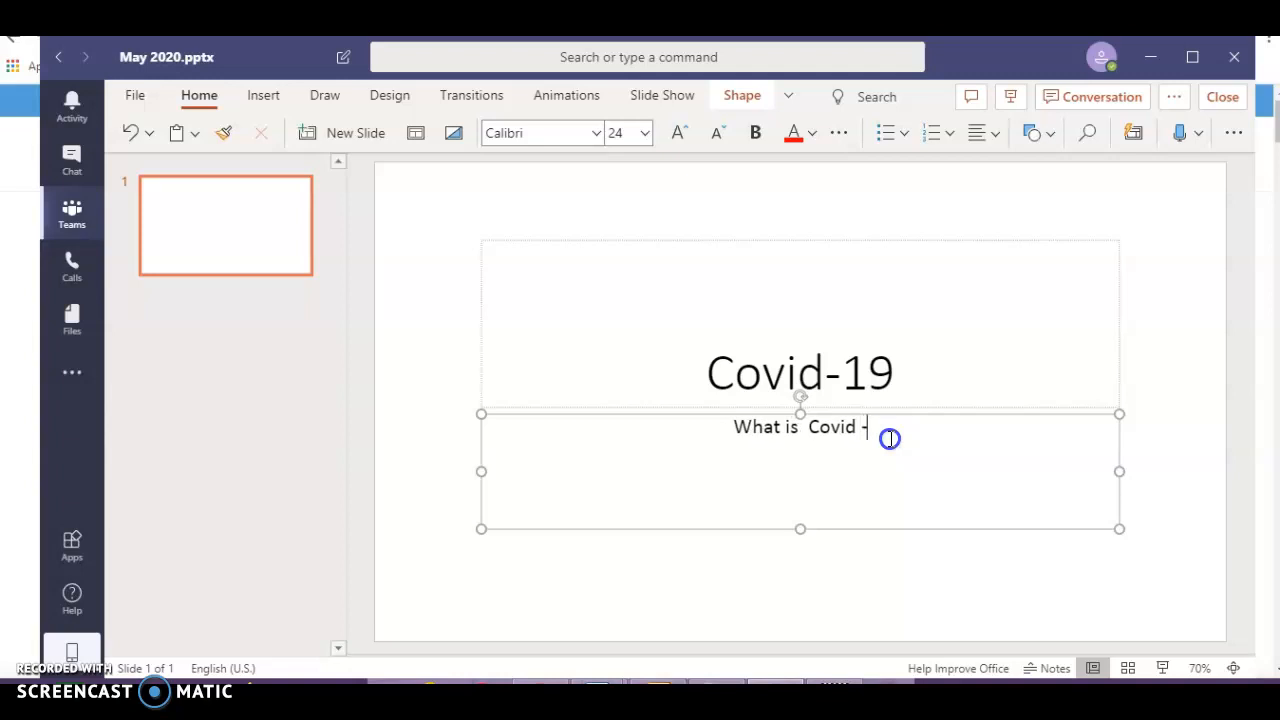
text(18)
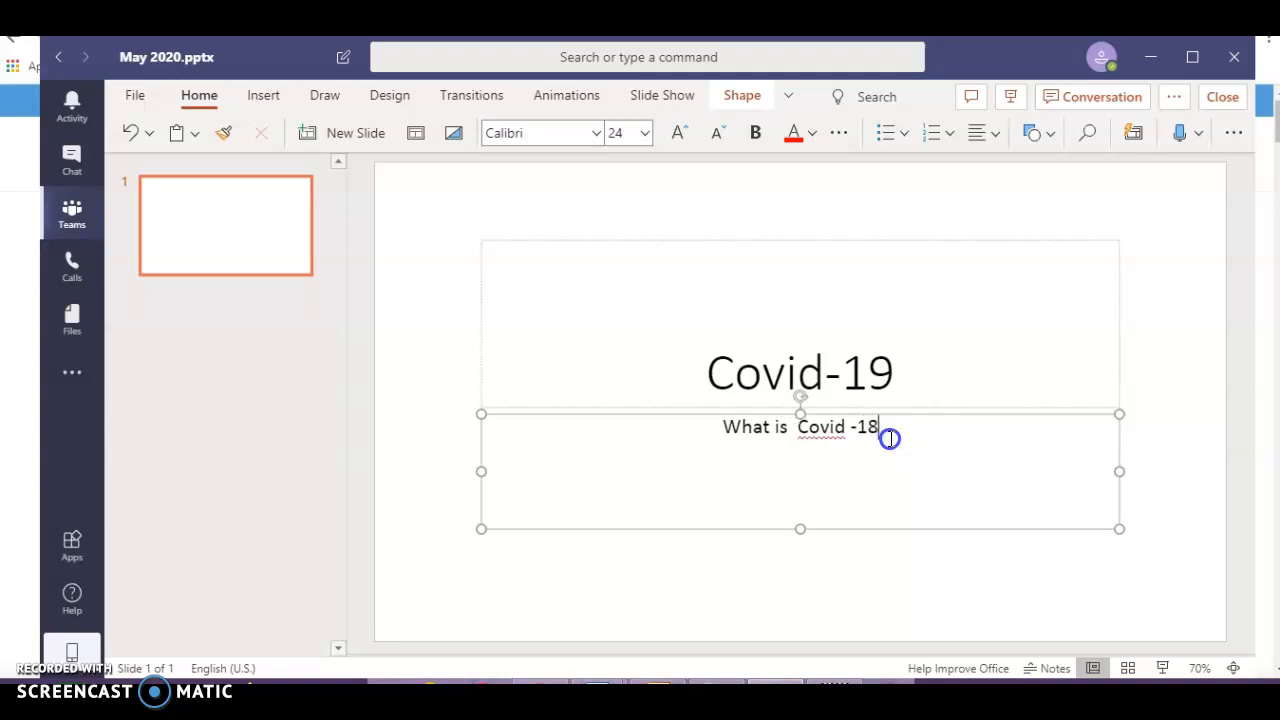
key(BackSpace)
text(9?)
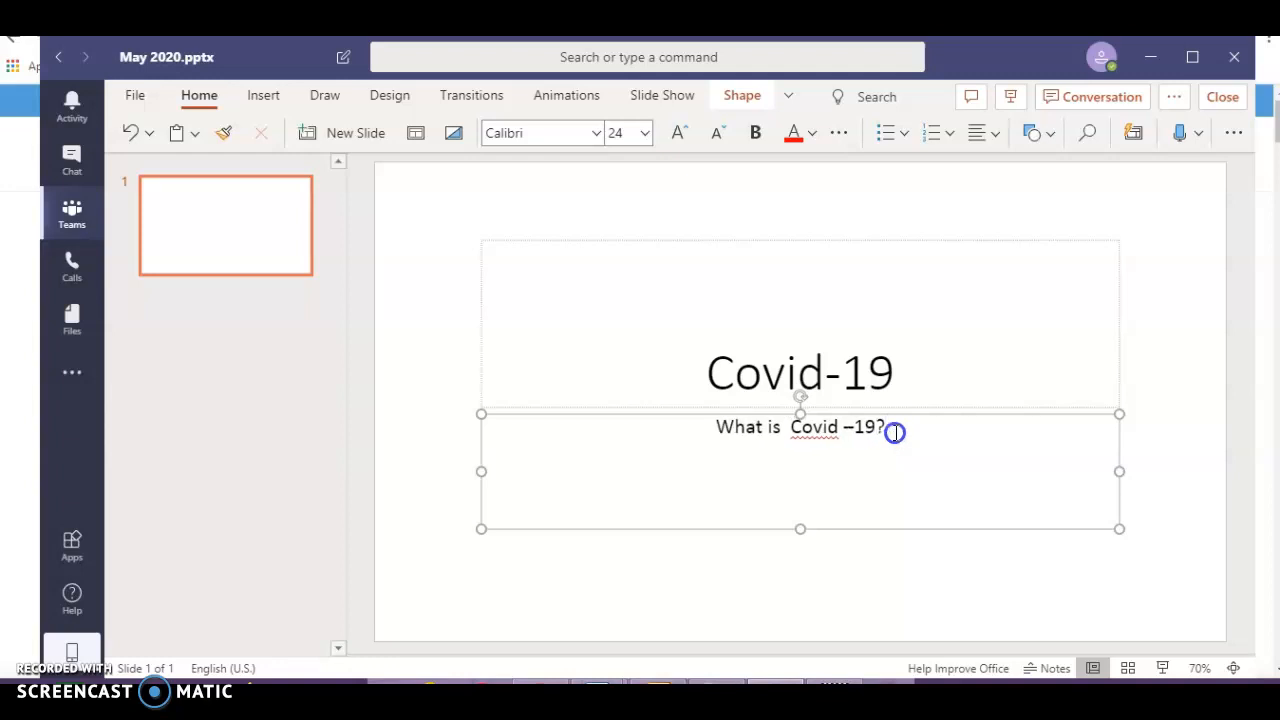
click(716, 333)
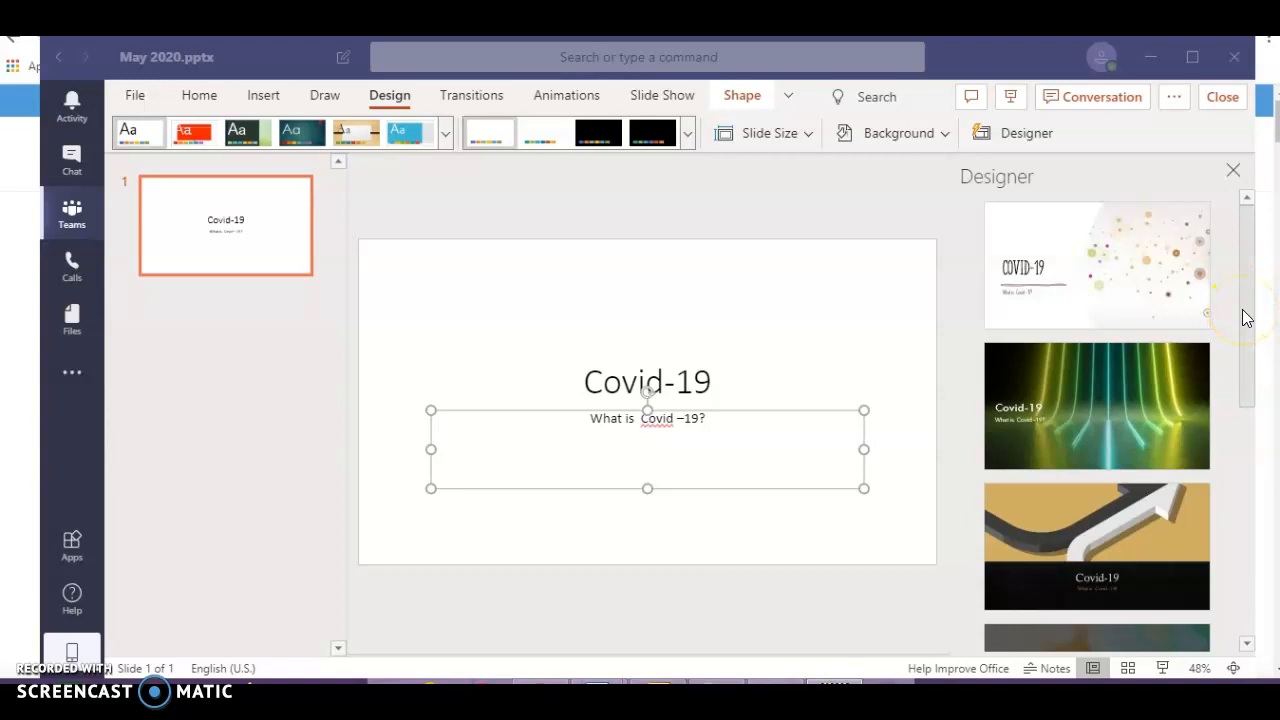
- Apply the first Designer idea, the speckled dotted-particles design, to the Covid-19 title slide
drag(1245, 312, 1193, 295)
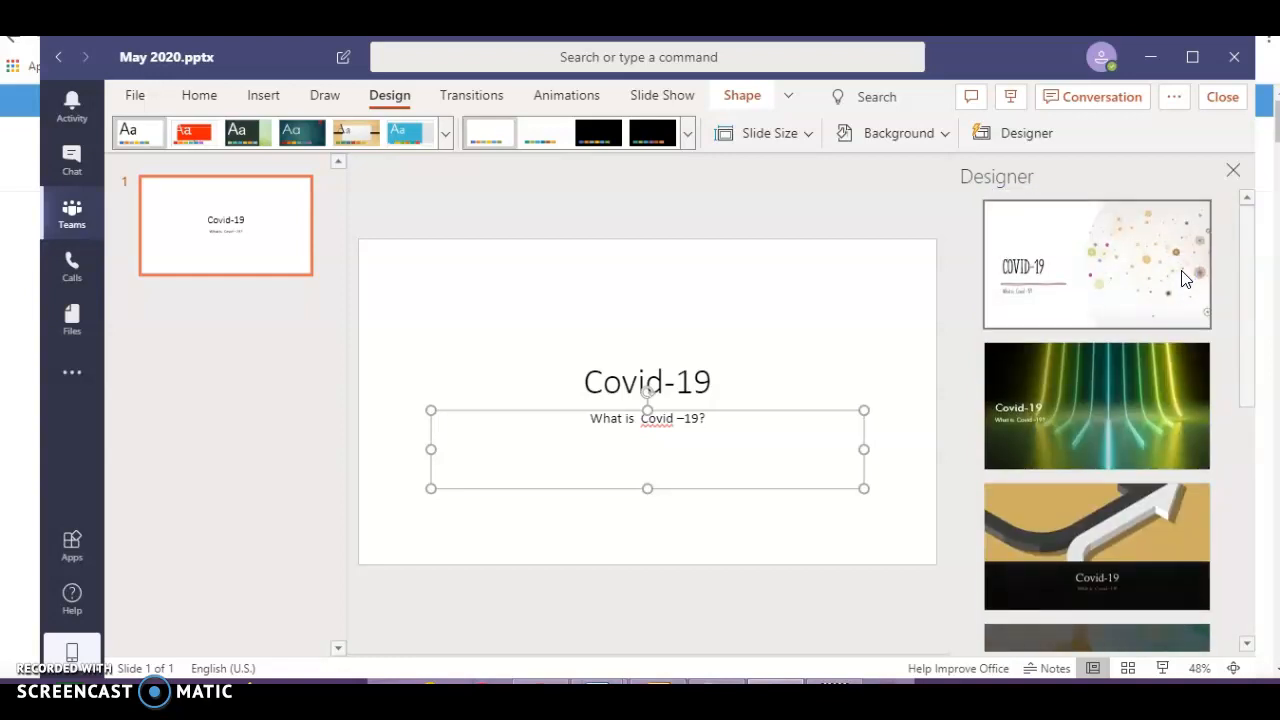
click(1187, 279)
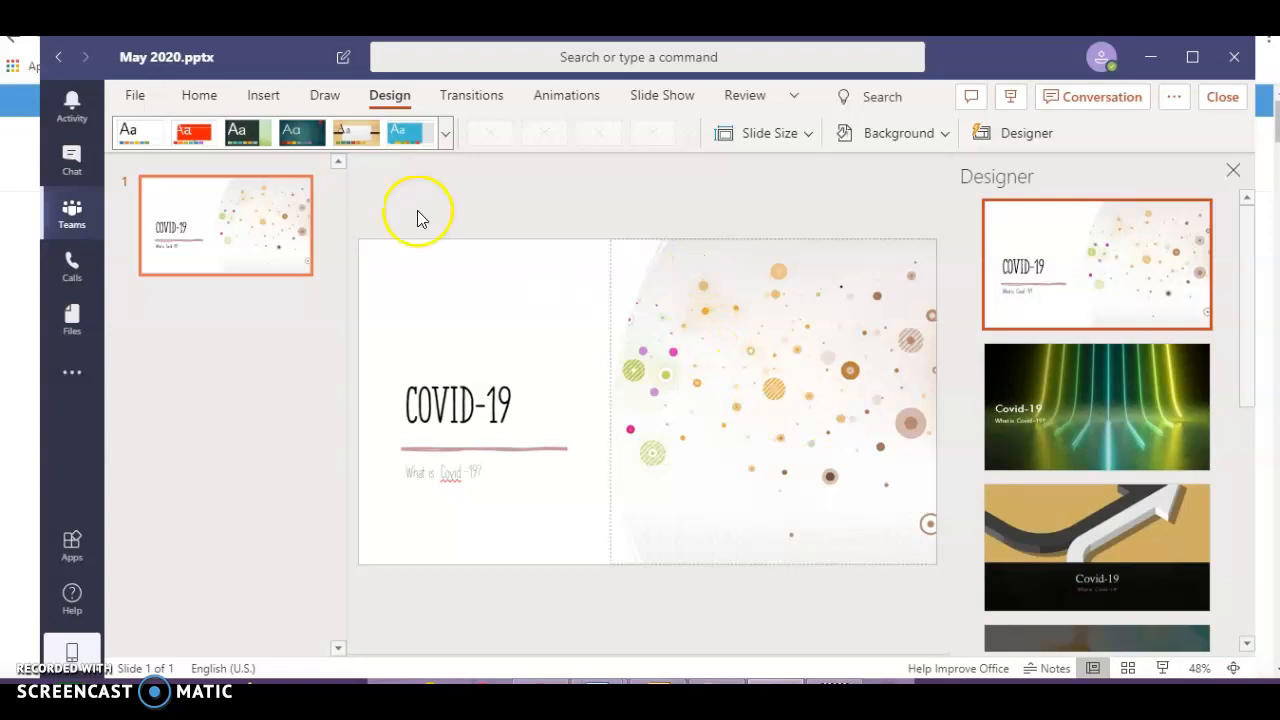
- Insert a Two Content slide and title it 'WHAT CAUSES COVID-19?'
click(197, 106)
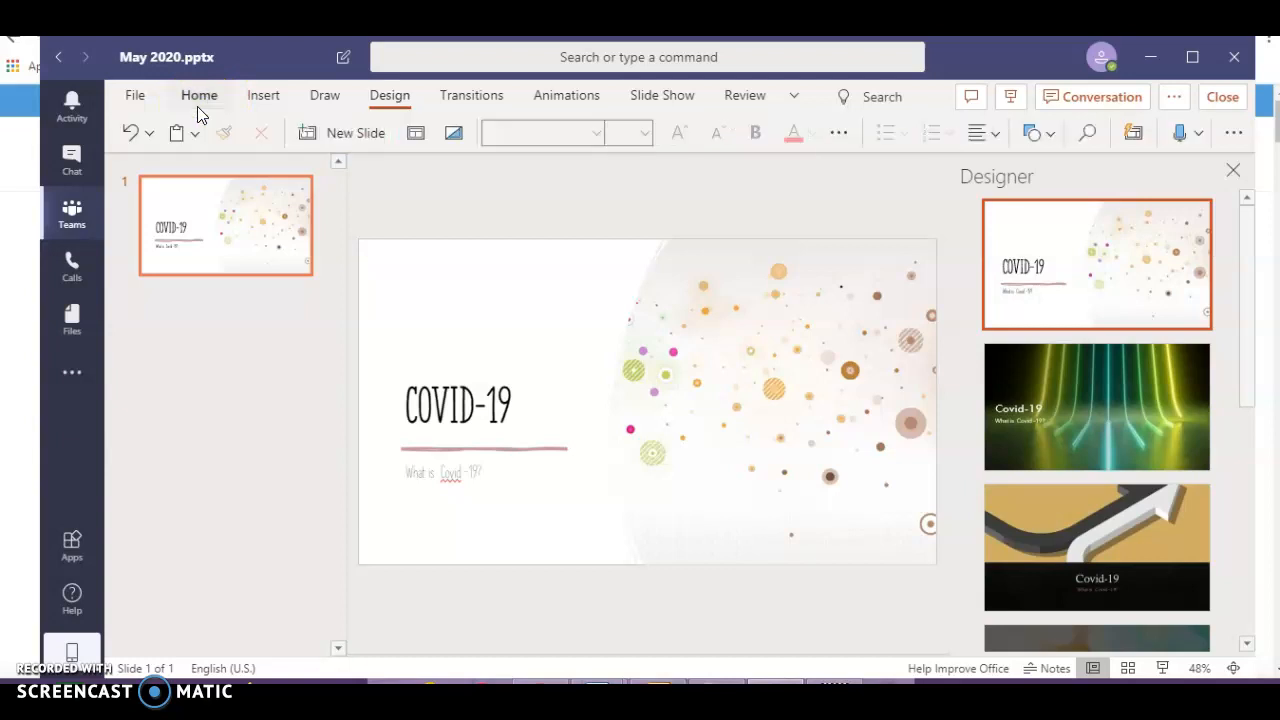
click(374, 135)
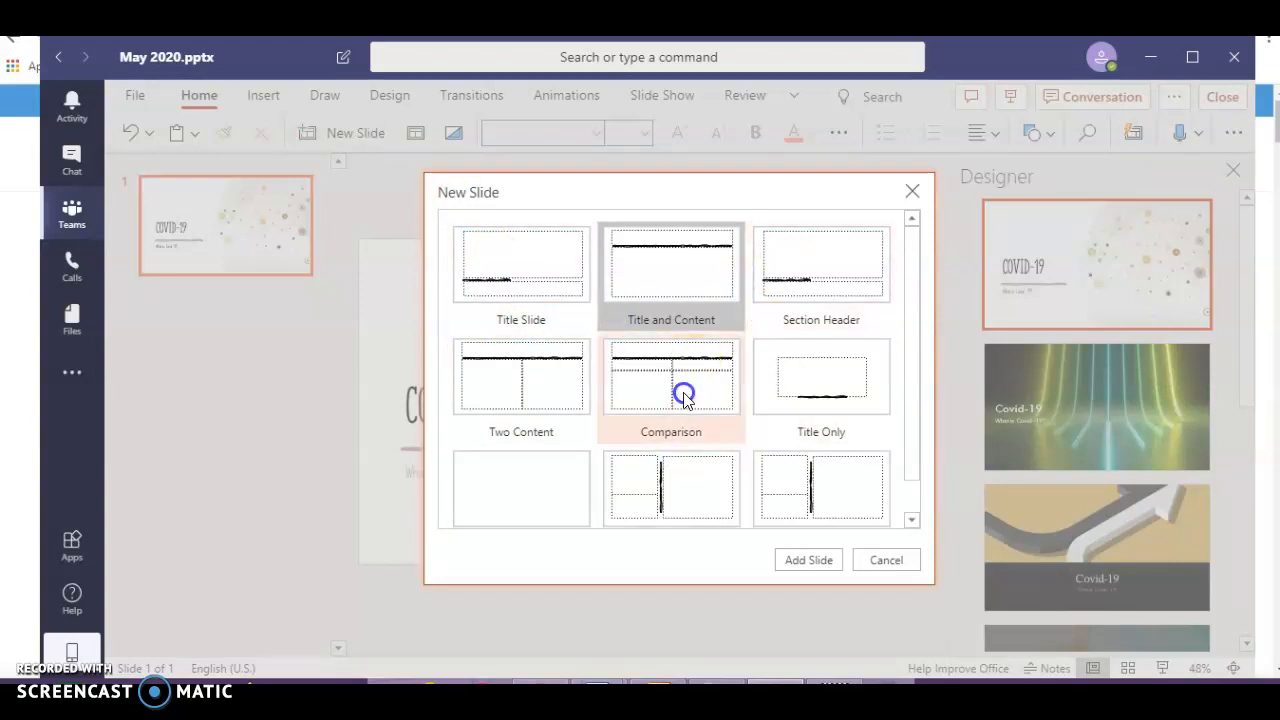
click(570, 366)
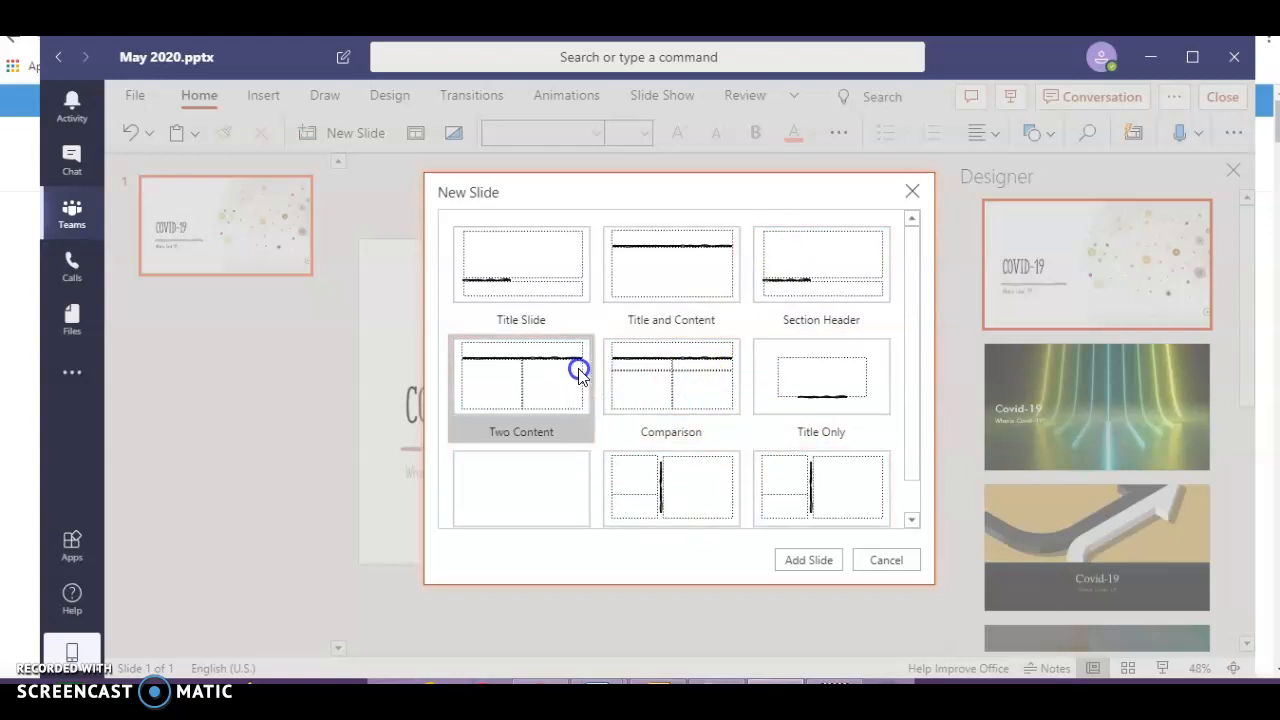
click(804, 557)
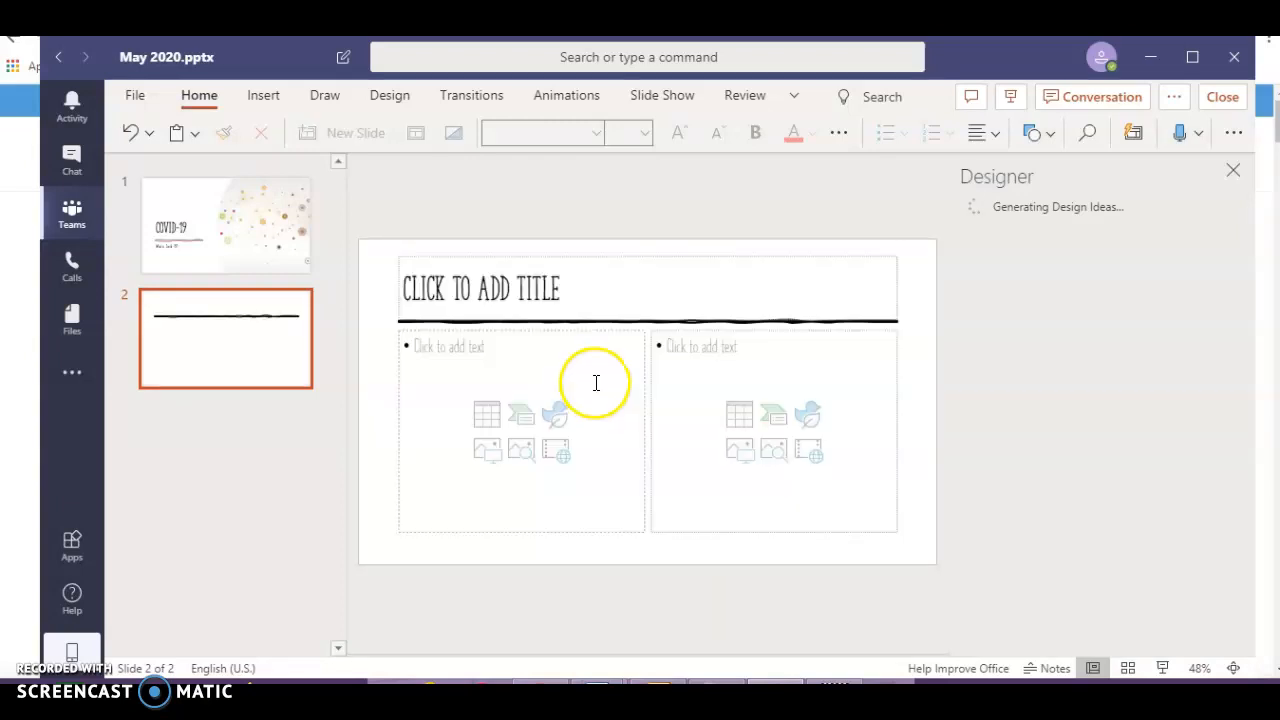
click(572, 295)
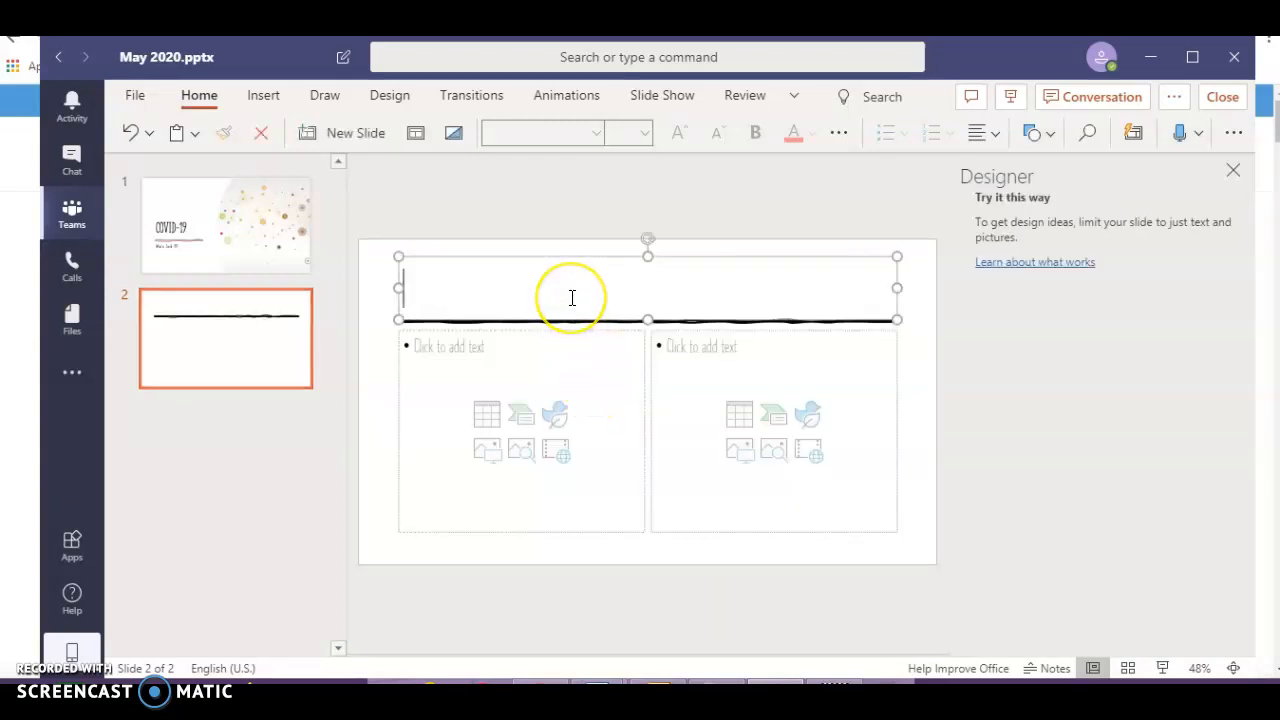
text(WHAT CAUSES)
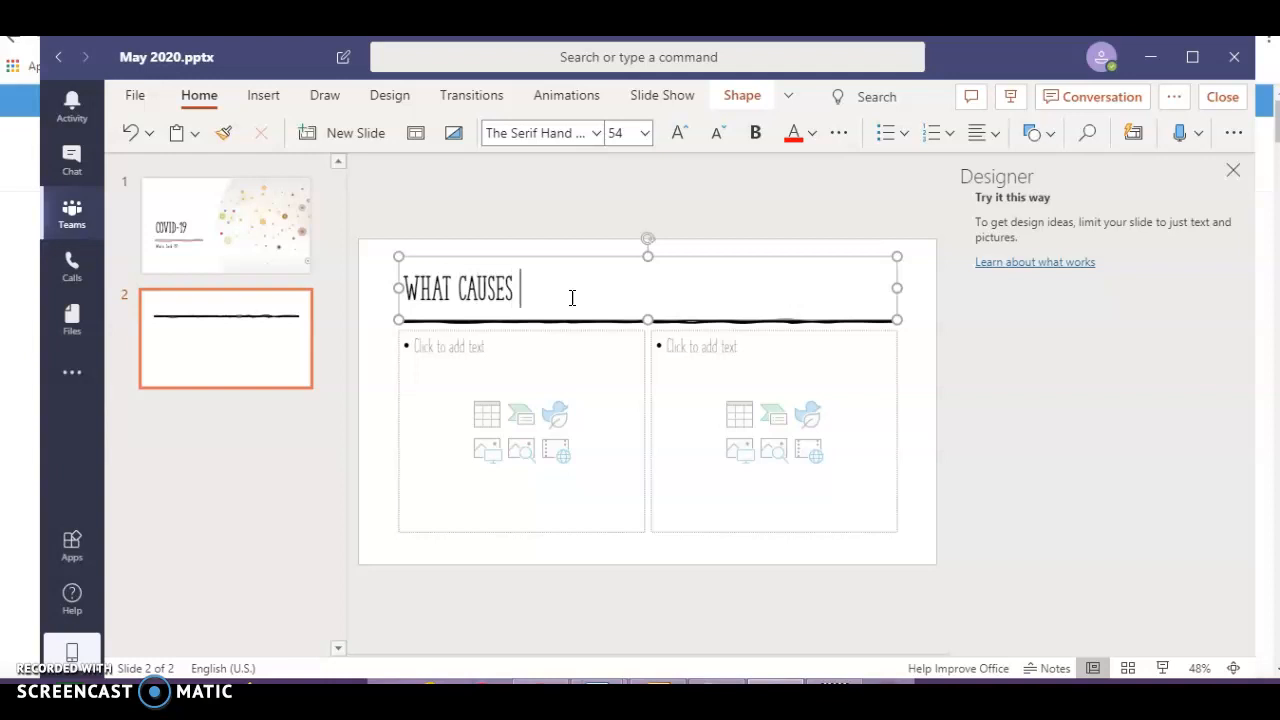
text( COVID-19)
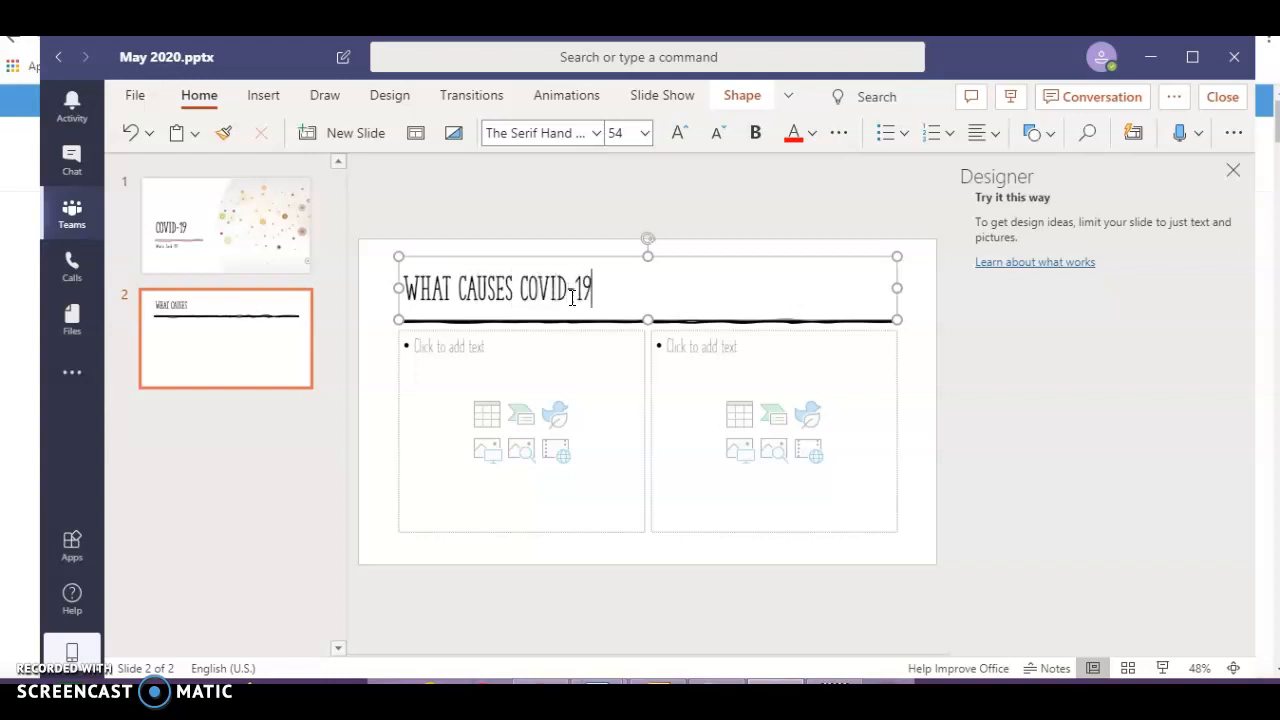
text(?)
click(575, 374)
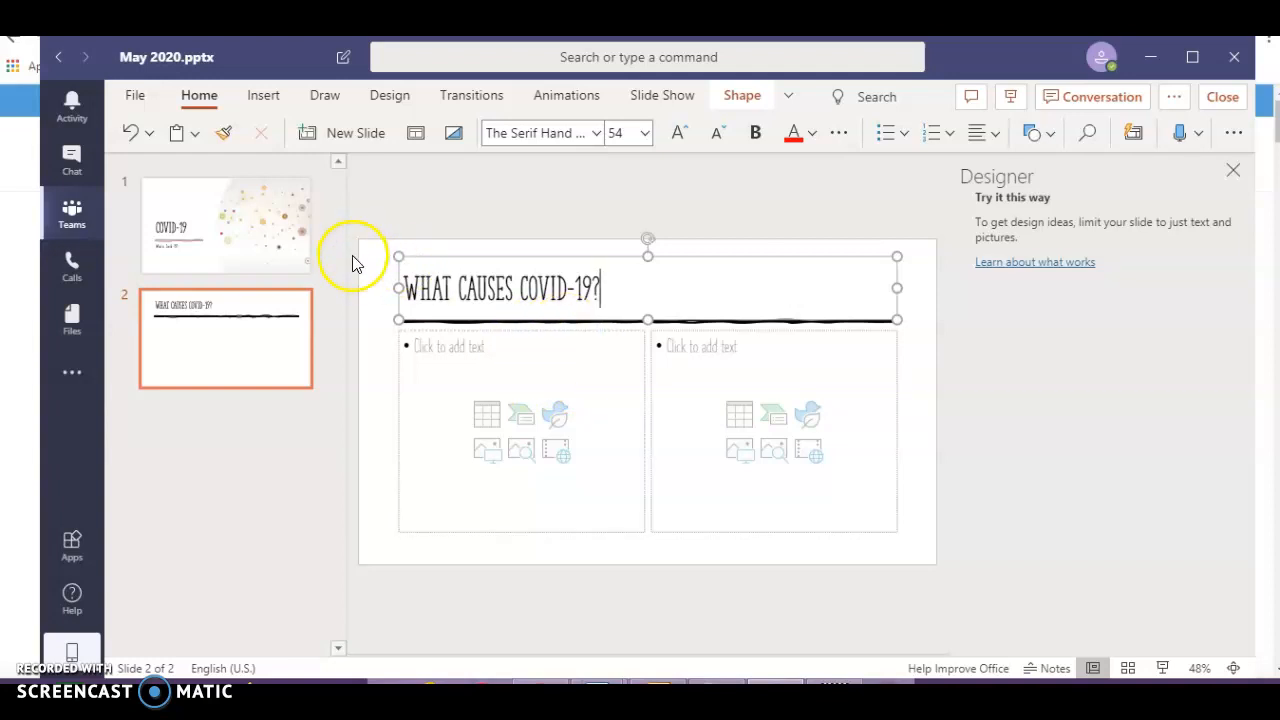
- Close the May 2020 presentation to get back to the General channel's Files tab
click(675, 276)
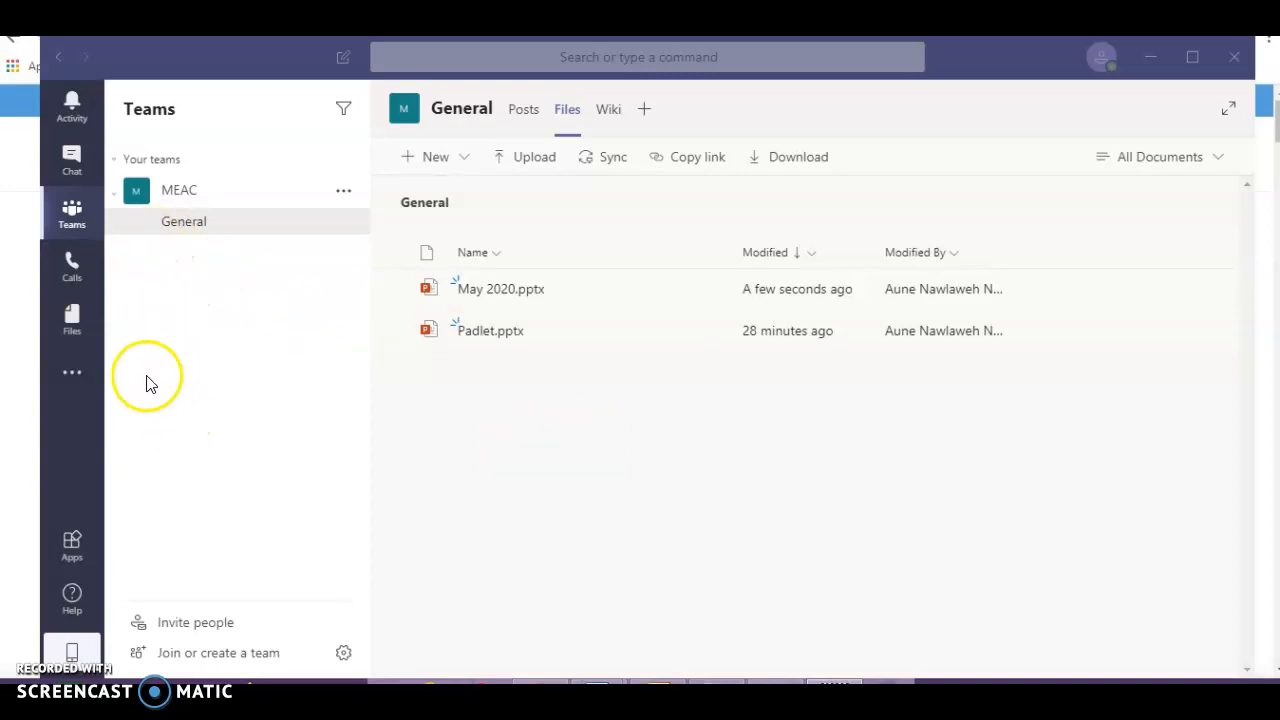
- Pass through the Calls page, then go to the app-wide Files page
click(70, 283)
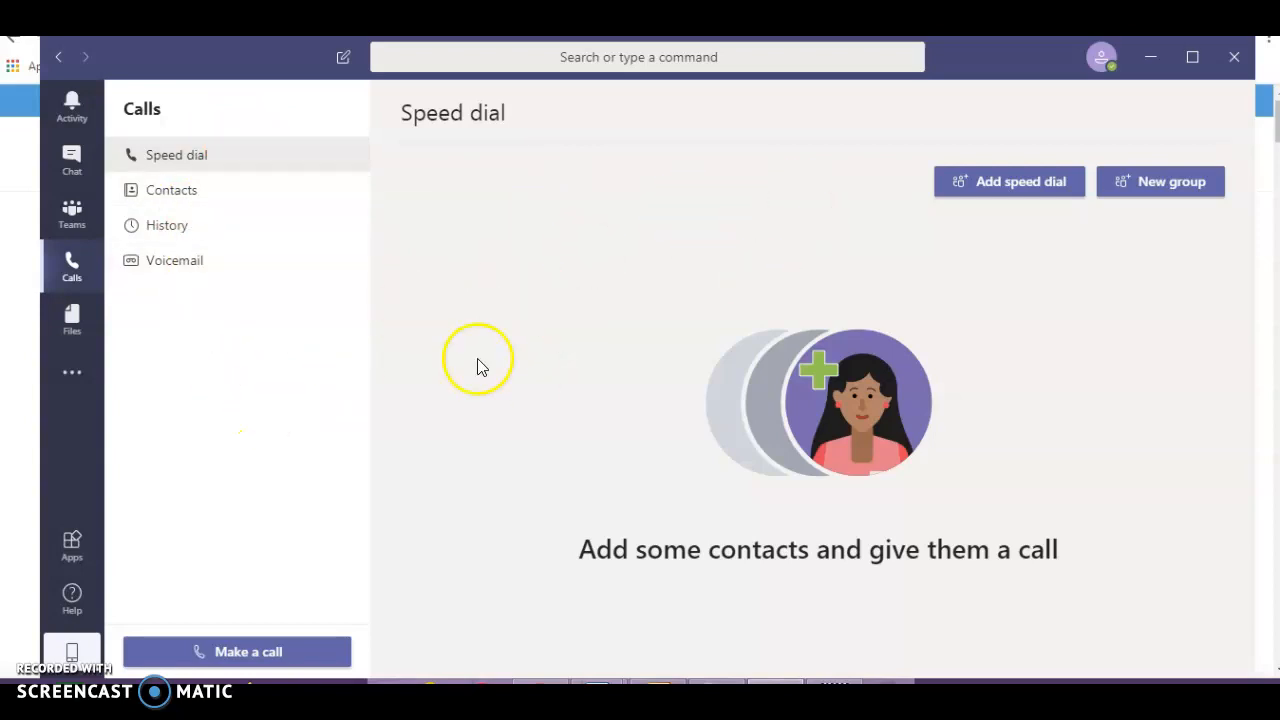
click(79, 330)
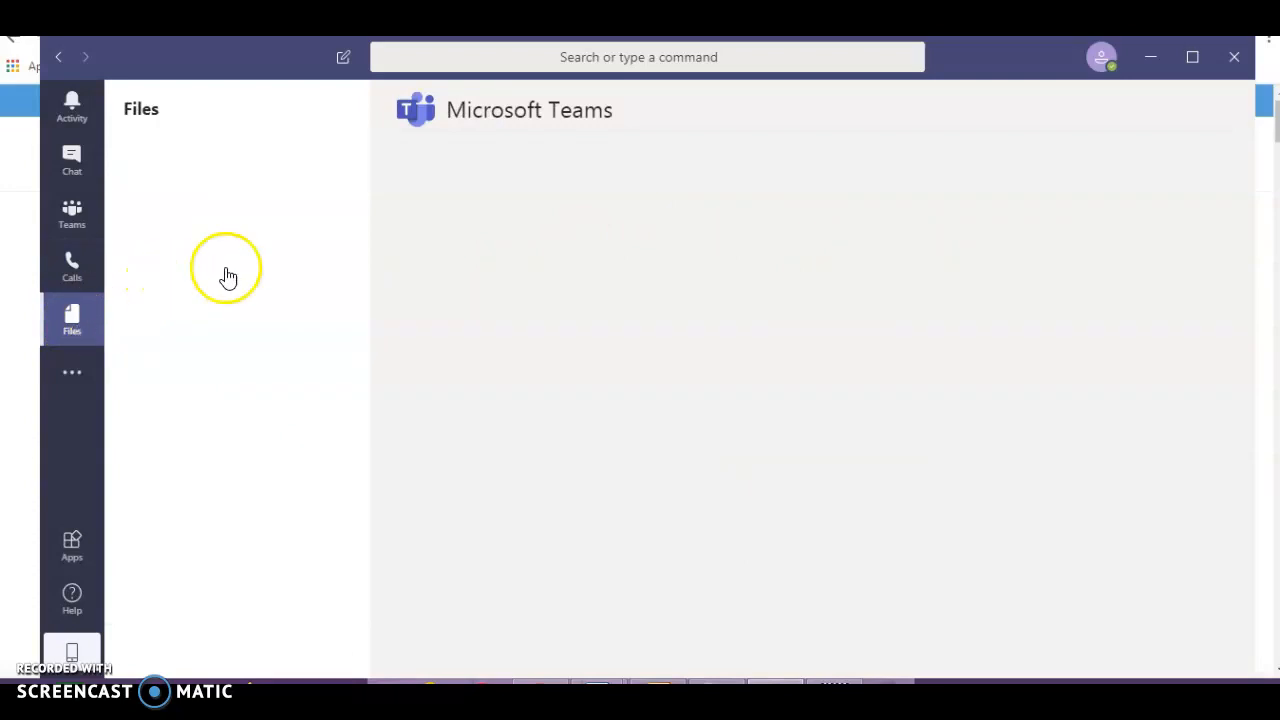